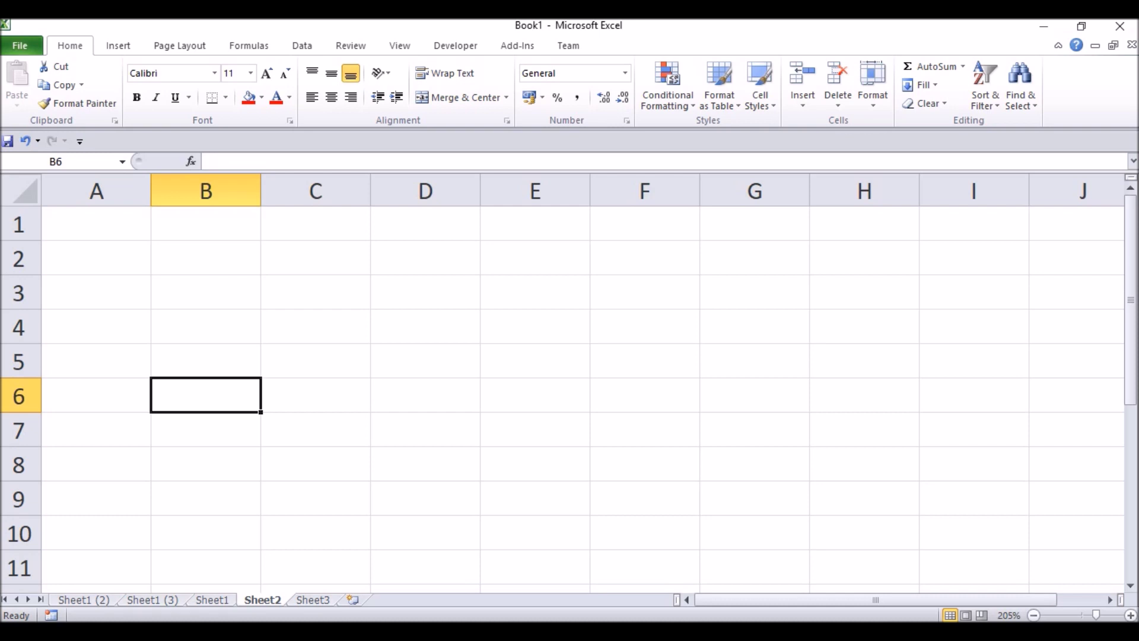
Enter 1 and 2 in A1:A2 of Sheet2 and fill the series down to 11 in A11
{"action": "left_click", "coordinate": [96, 224]}
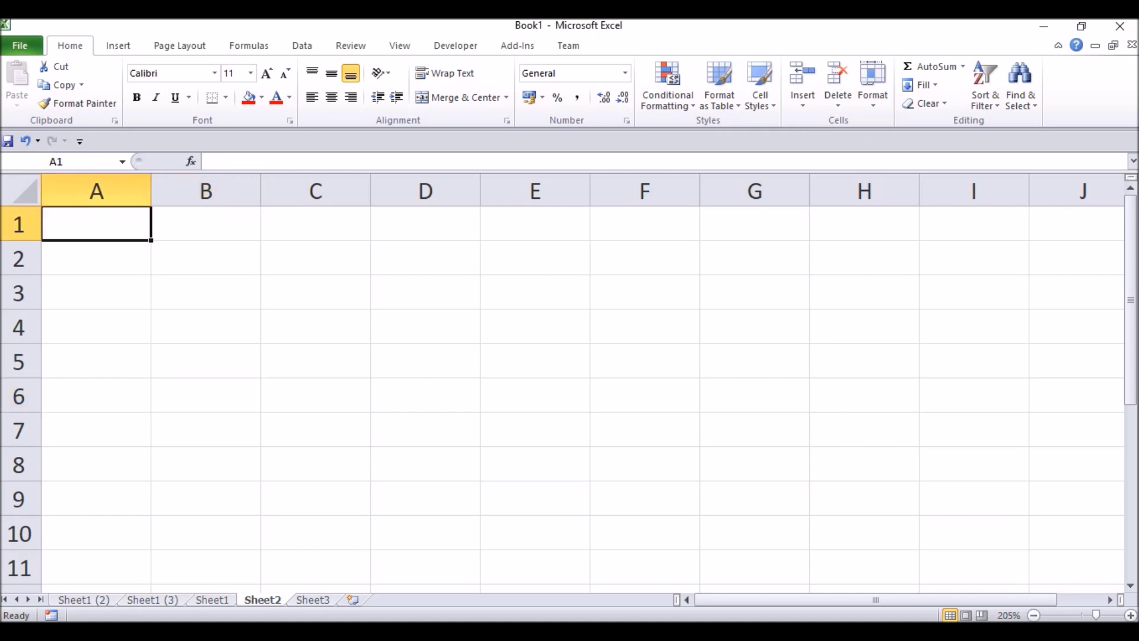
{"action": "type", "text": "1"}
{"action": "key", "text": "Return"}
{"action": "type", "text": "2"}
{"action": "key", "text": "Return"}
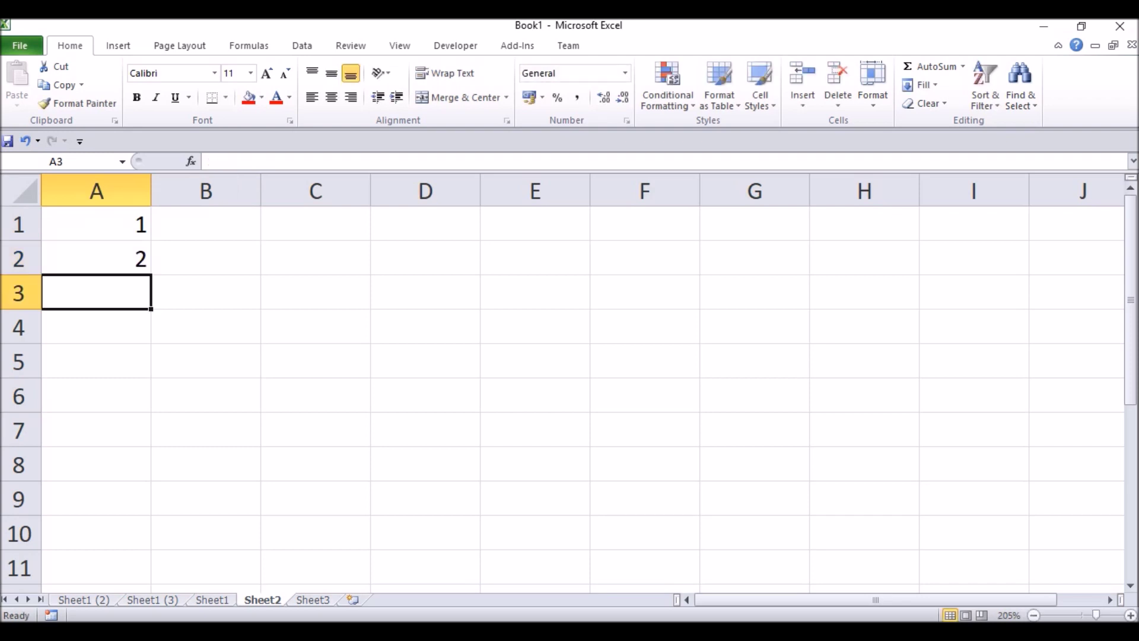
{"action": "left_click_drag", "start_coordinate": [96, 223], "coordinate": [149, 586]}
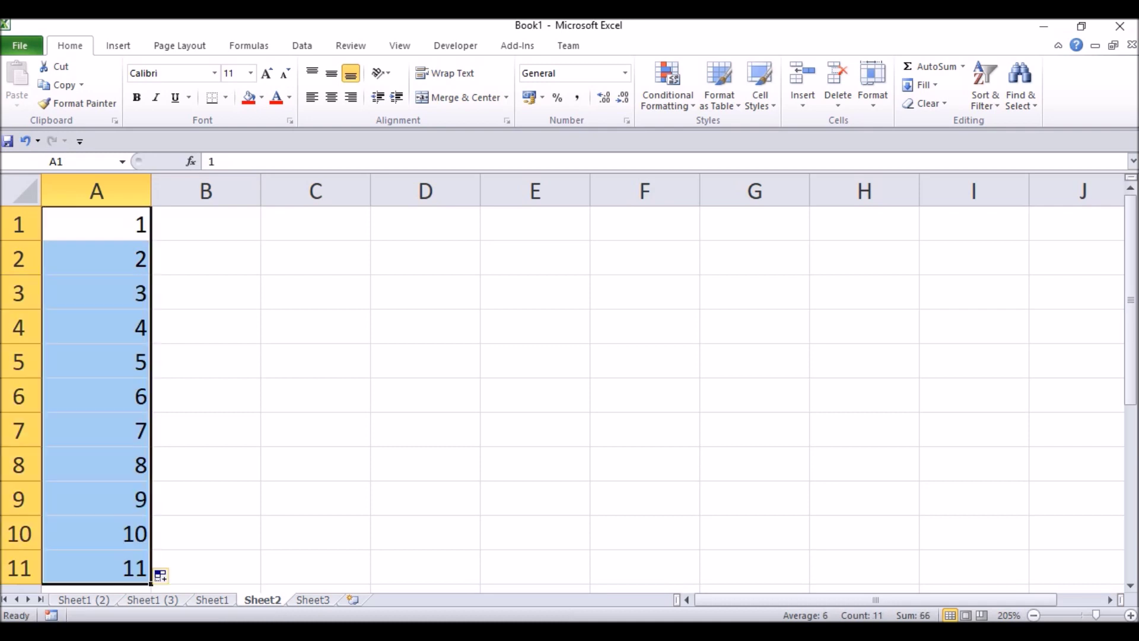
{"action": "left_click", "coordinate": [206, 395]}
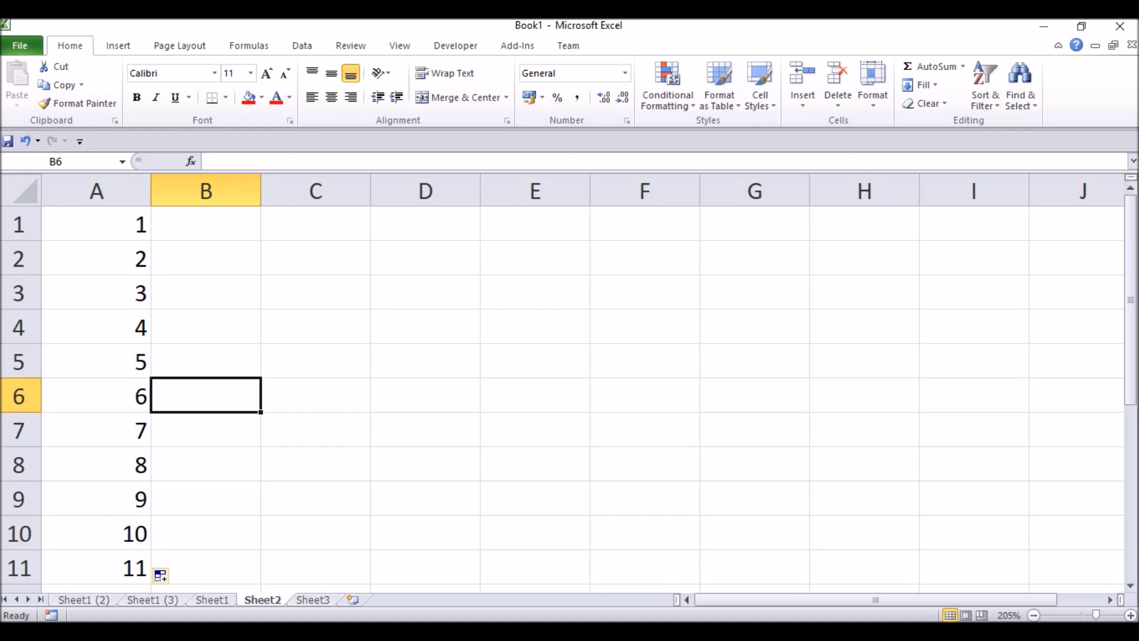
Delete 2, 4, 6, 8 and 10 from A2–A10, then go to the Sheet1 (2) sheet
{"action": "left_click", "coordinate": [97, 258]}
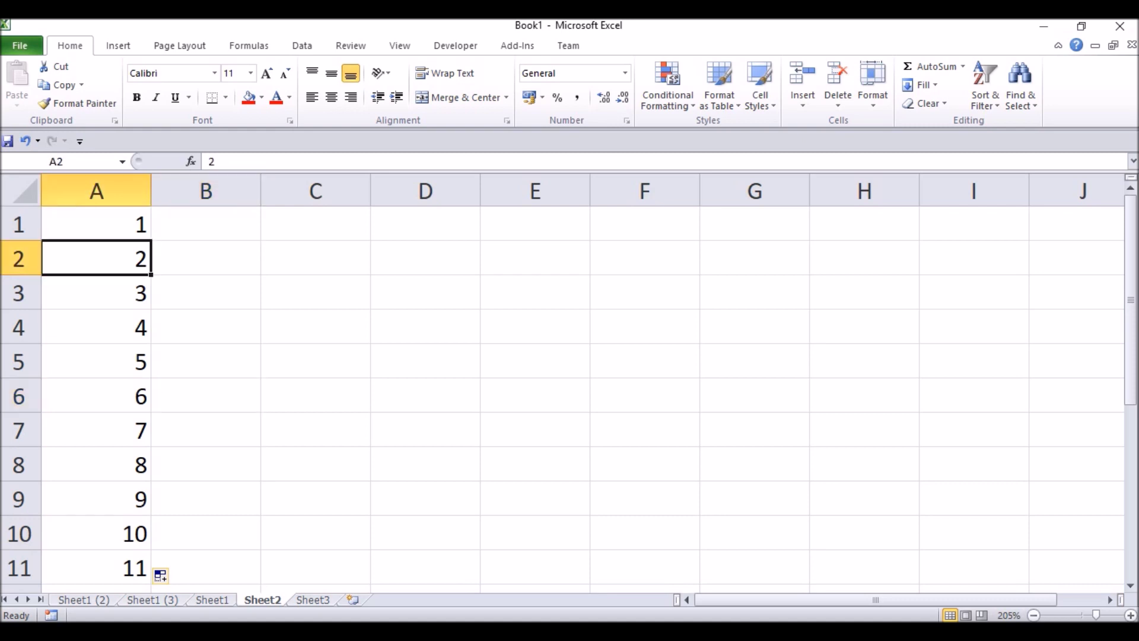
{"action": "key", "text": "Delete"}
{"action": "left_click", "coordinate": [96, 327]}
{"action": "key", "text": "Delete"}
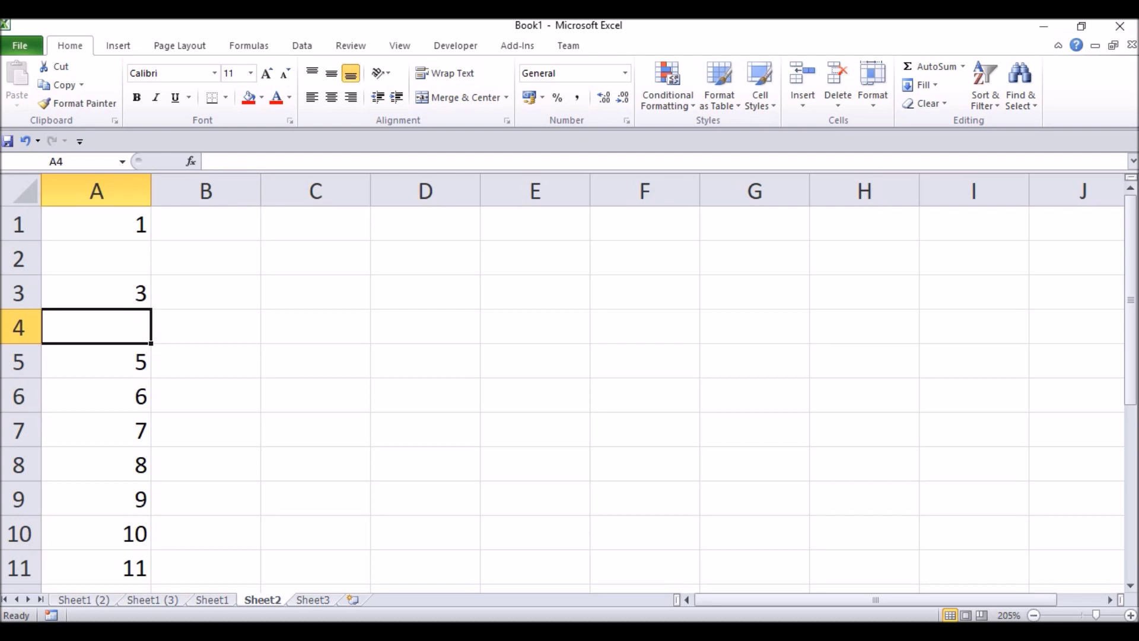
{"action": "left_click", "coordinate": [96, 396]}
{"action": "key", "text": "Delete"}
{"action": "left_click", "coordinate": [96, 465]}
{"action": "key", "text": "Delete"}
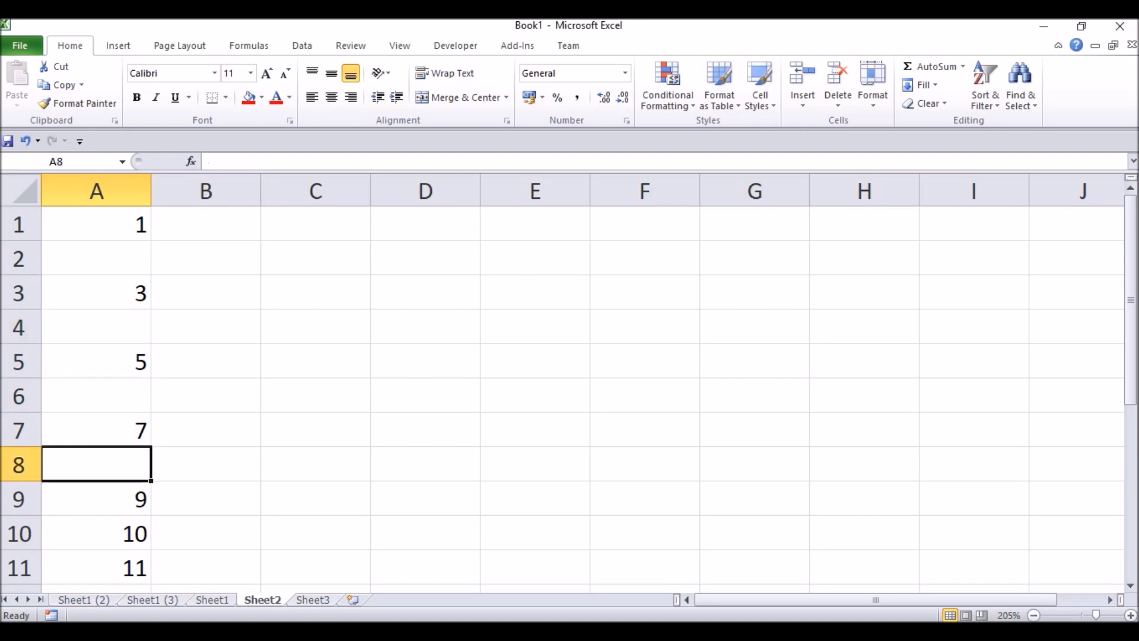
{"action": "left_click", "coordinate": [96, 534]}
{"action": "key", "text": "Delete"}
{"action": "left_click", "coordinate": [316, 498]}
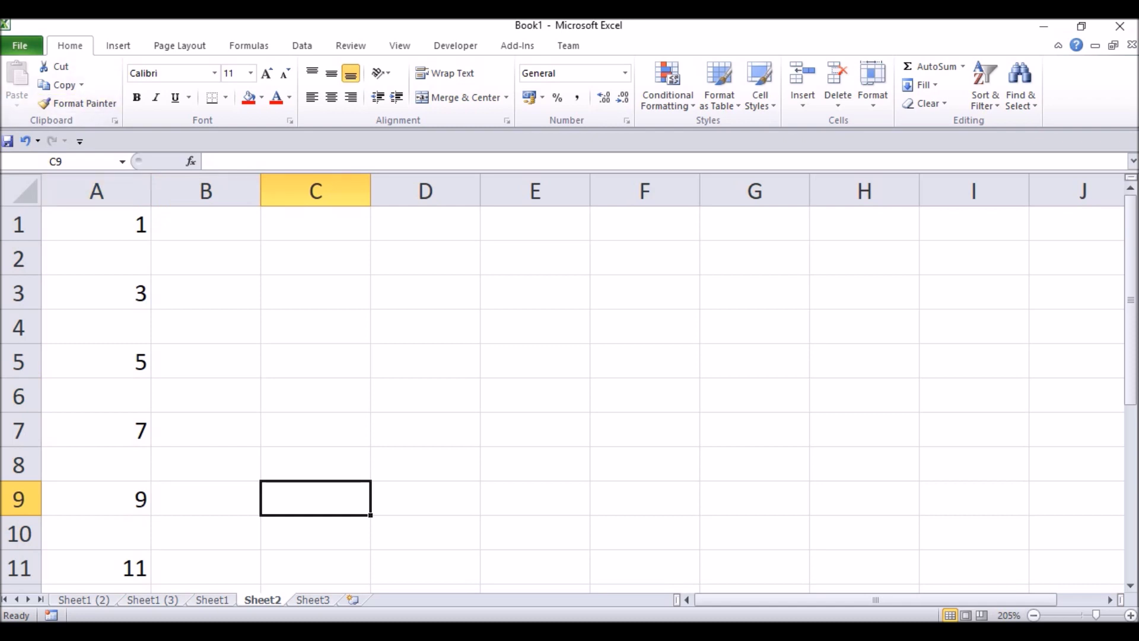
{"action": "key", "text": "ctrl+Page_Up"}
{"action": "key", "text": "ctrl+Page_Up"}
{"action": "key", "text": "ctrl+Page_Up"}
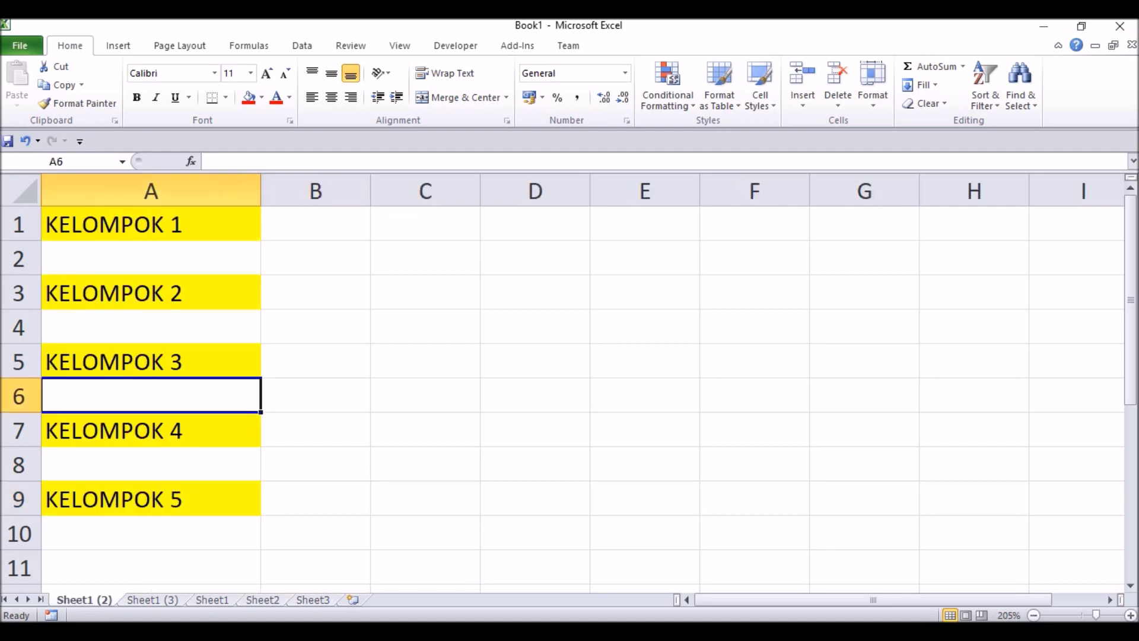
Point out KELOMPOK 1–3 and blank cell A2 on Sheet1 (2), then move to Sheet1 (3)
{"action": "left_click", "coordinate": [152, 224]}
{"action": "left_click", "coordinate": [152, 292]}
{"action": "left_click", "coordinate": [152, 361]}
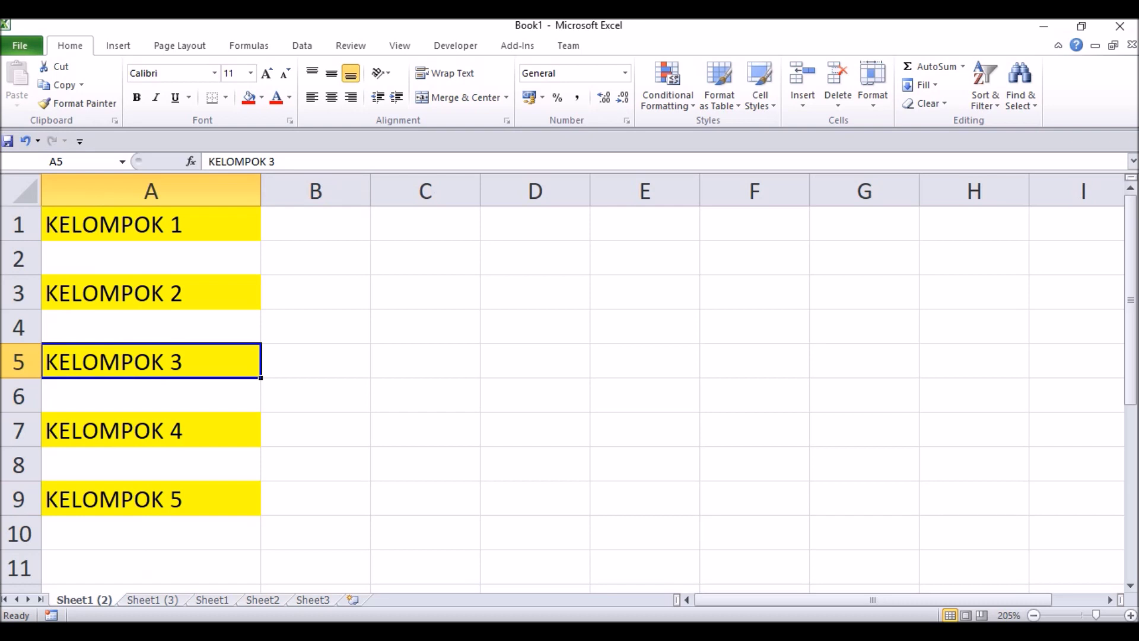
{"action": "left_click", "coordinate": [151, 258]}
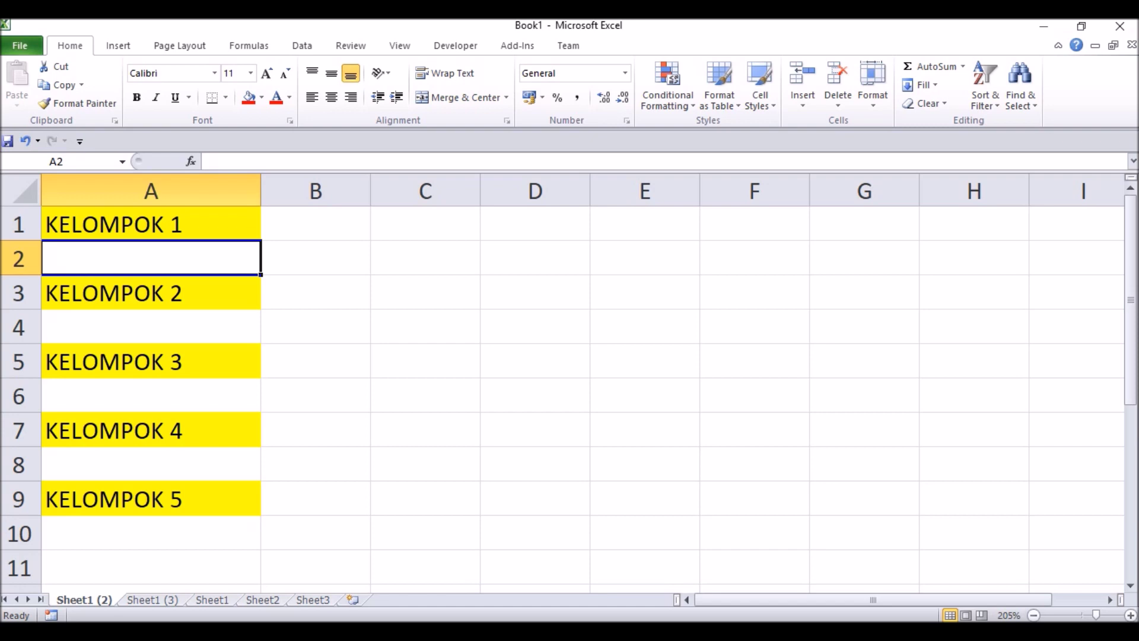
{"action": "key", "text": "ctrl+Page_Down"}
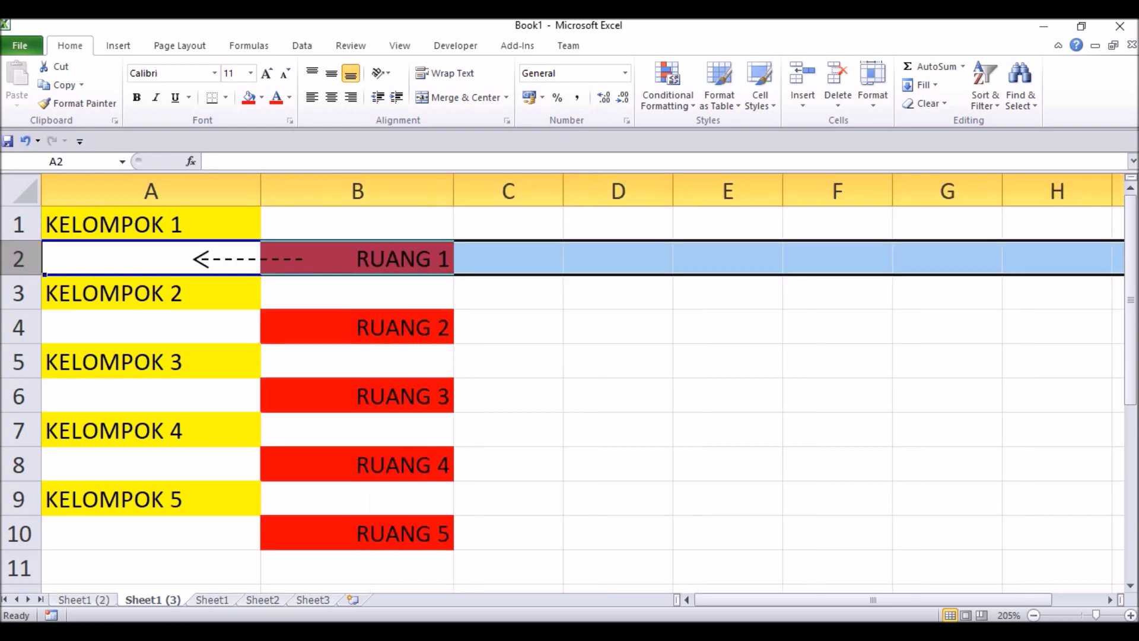
Highlight the KELOMPOK 1 row and the blank cell A2 beneath it on Sheet1 (3)
{"action": "left_click", "coordinate": [509, 361]}
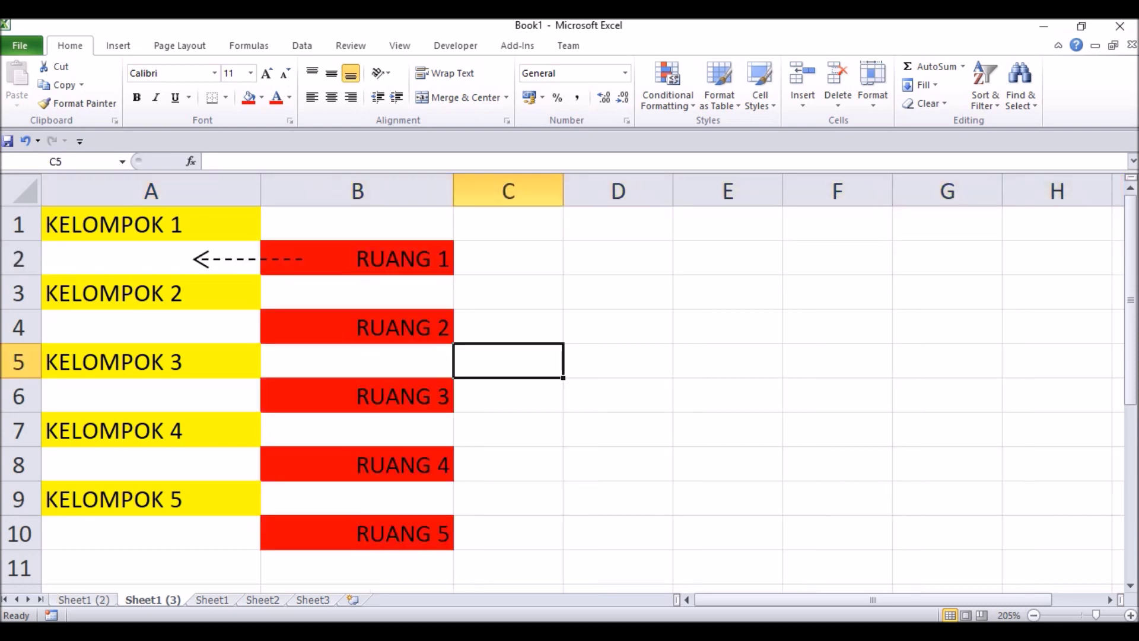
{"action": "left_click", "coordinate": [19, 224]}
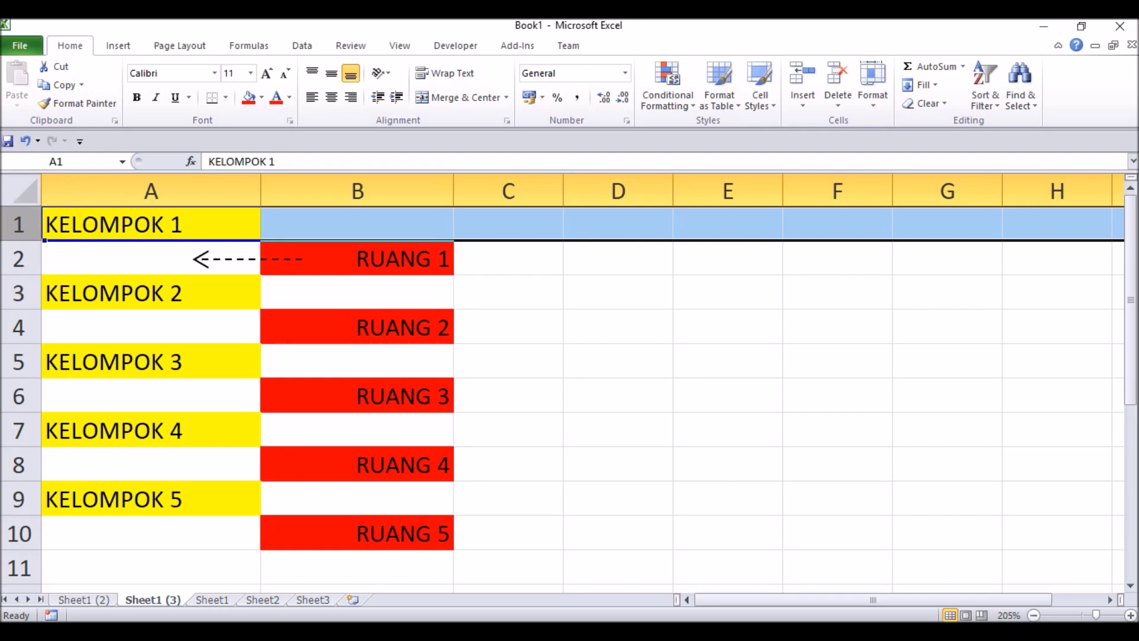
{"action": "left_click", "coordinate": [152, 258]}
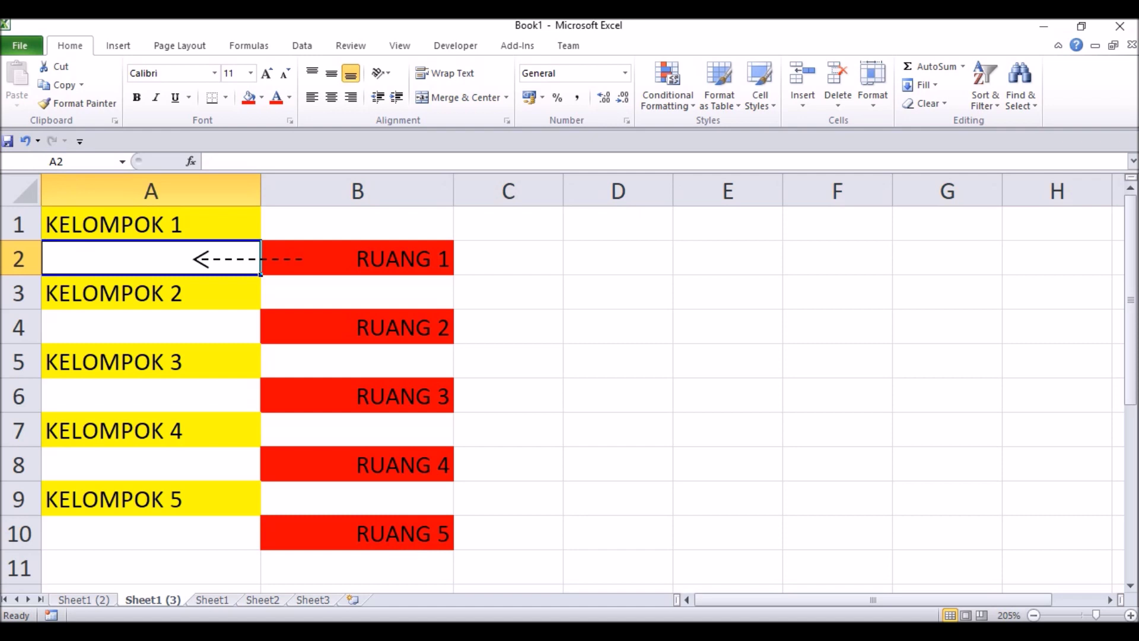
{"action": "left_click_drag", "start_coordinate": [193, 259], "coordinate": [191, 259]}
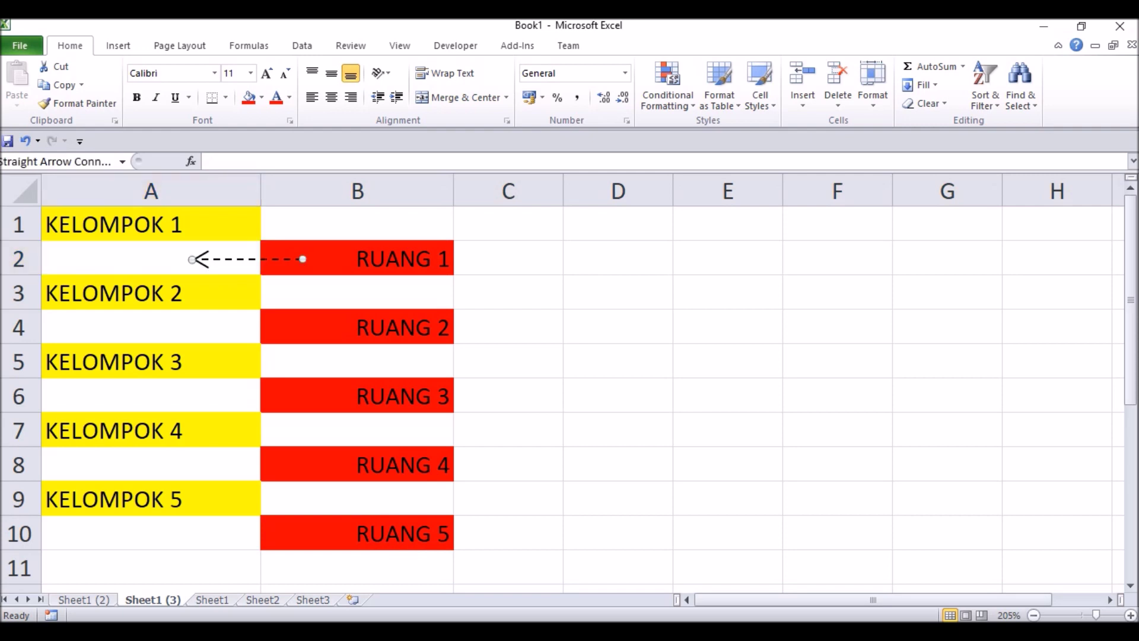
Point out the RUANG 1 through RUANG 4 cells in column B
{"action": "left_click", "coordinate": [386, 258]}
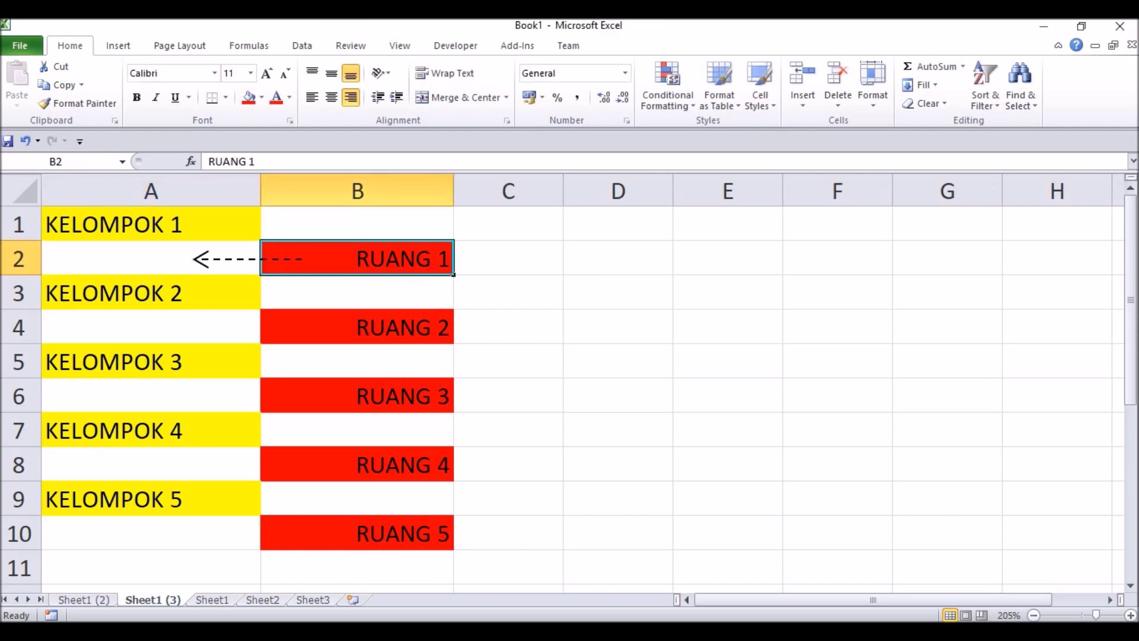
{"action": "left_click", "coordinate": [379, 329]}
{"action": "left_click", "coordinate": [380, 396]}
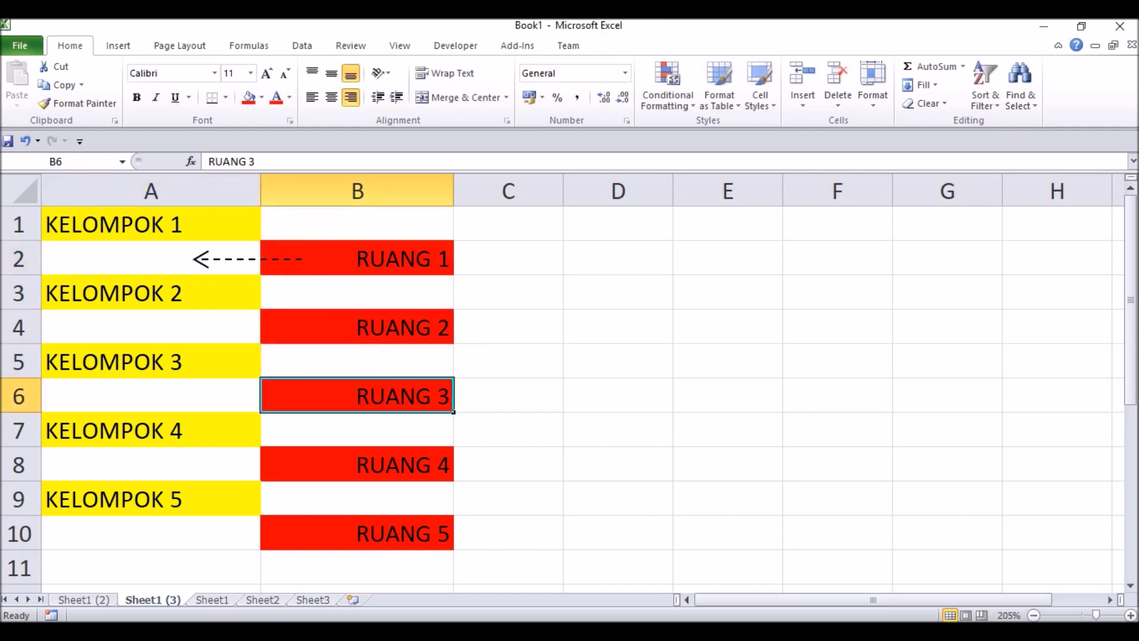
{"action": "left_click", "coordinate": [394, 469]}
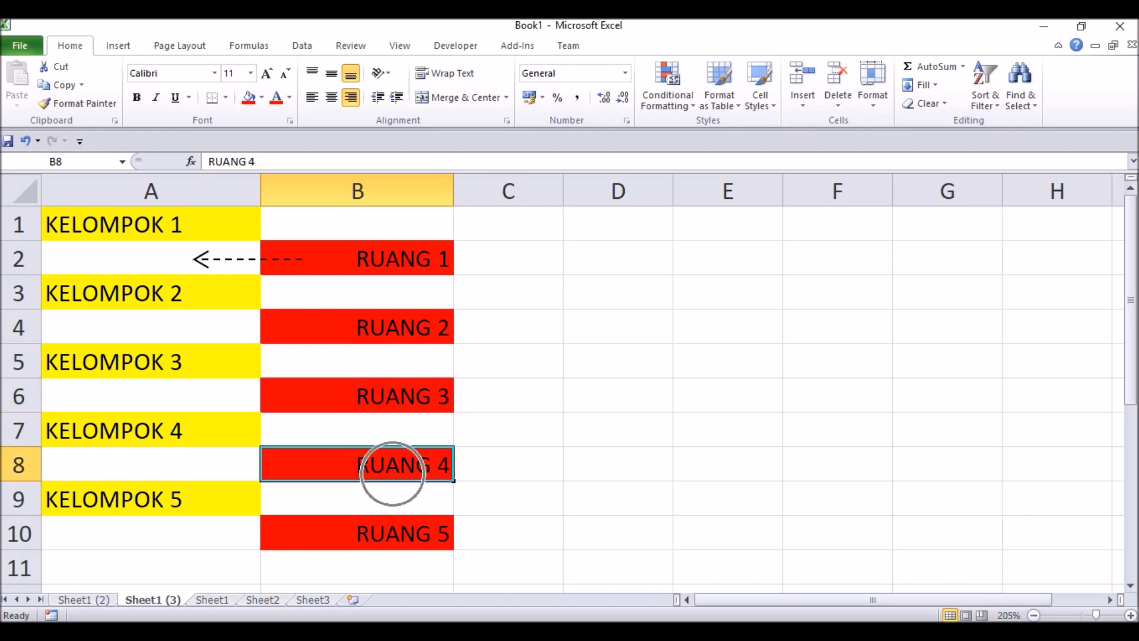
Point out blank cells A8, A6, A4 and A2, then switch to the next sheet
{"action": "left_click", "coordinate": [151, 464]}
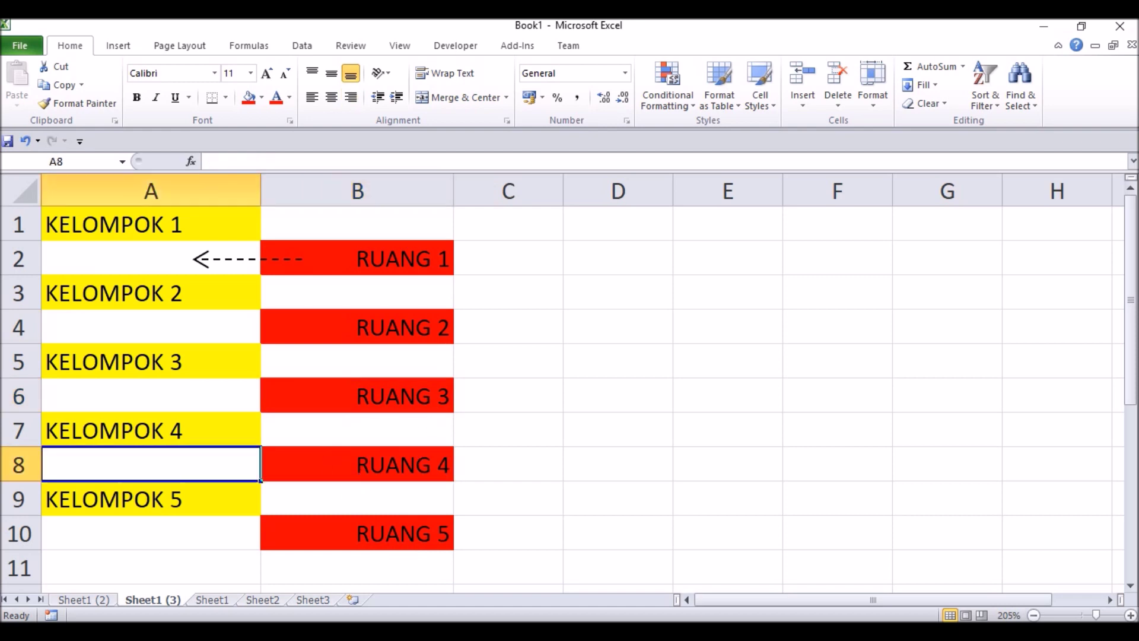
{"action": "left_click", "coordinate": [164, 396]}
{"action": "left_click", "coordinate": [155, 326]}
{"action": "left_click", "coordinate": [151, 258]}
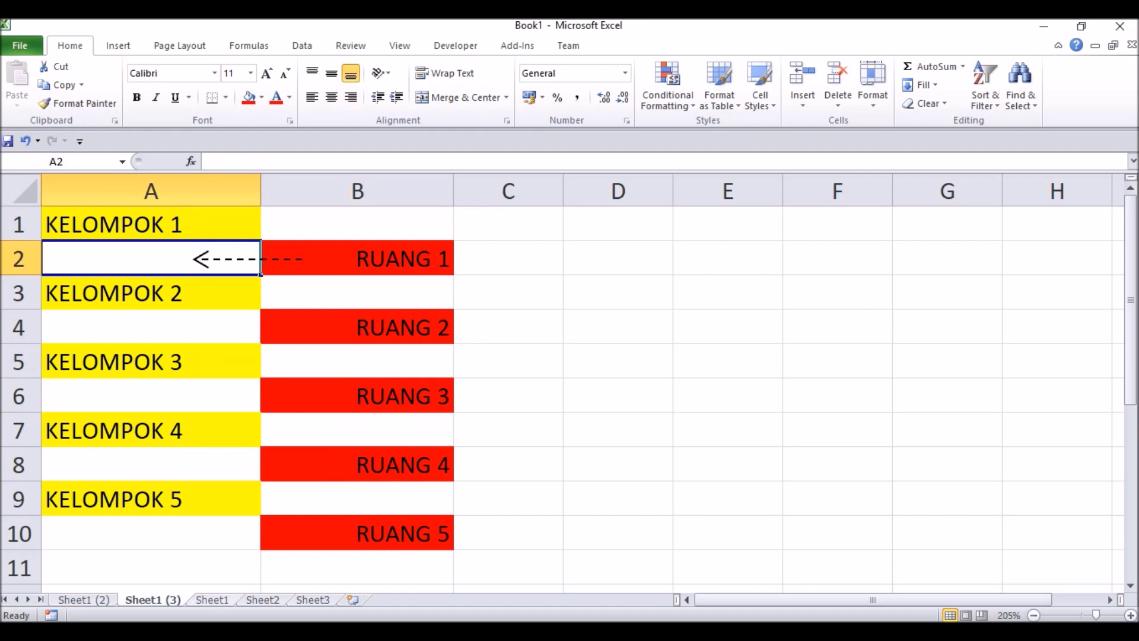
{"action": "key", "text": "ctrl+Page_Down"}
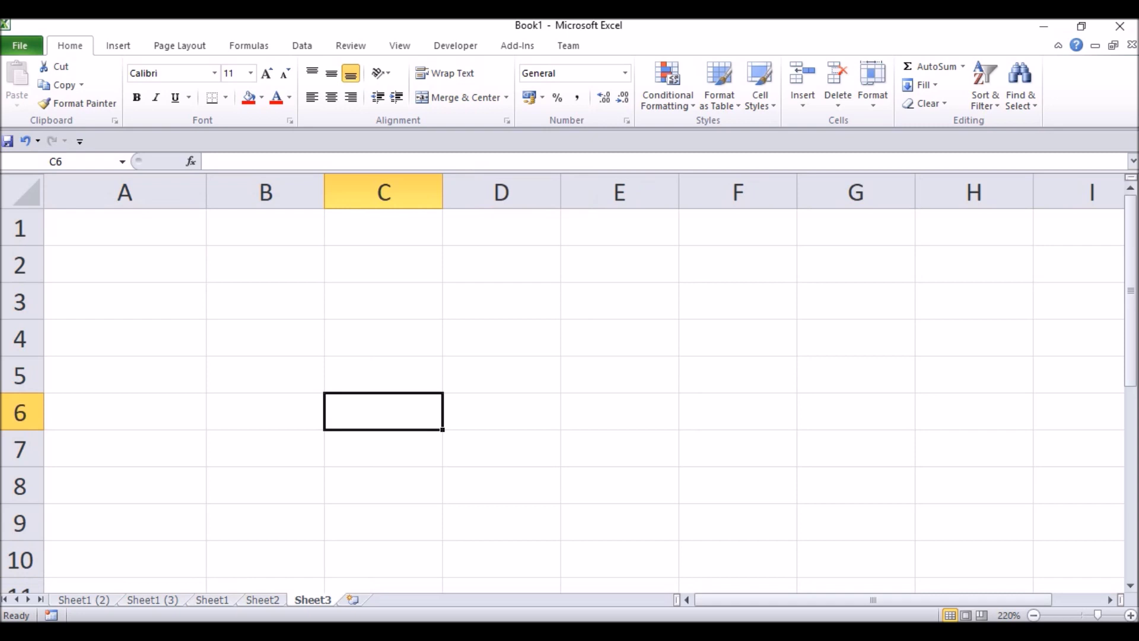
Type KELOMPOK 1 into A1 of Sheet3 and select it with blank A2
{"action": "key", "text": "ctrl+Home"}
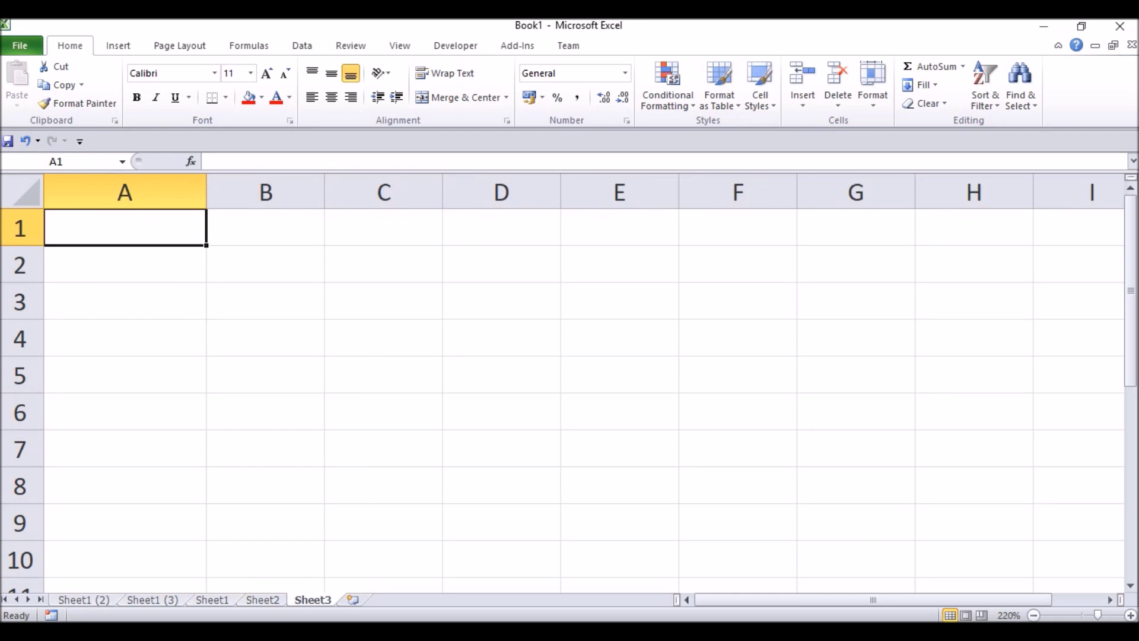
{"action": "type", "text": "KELOM"}
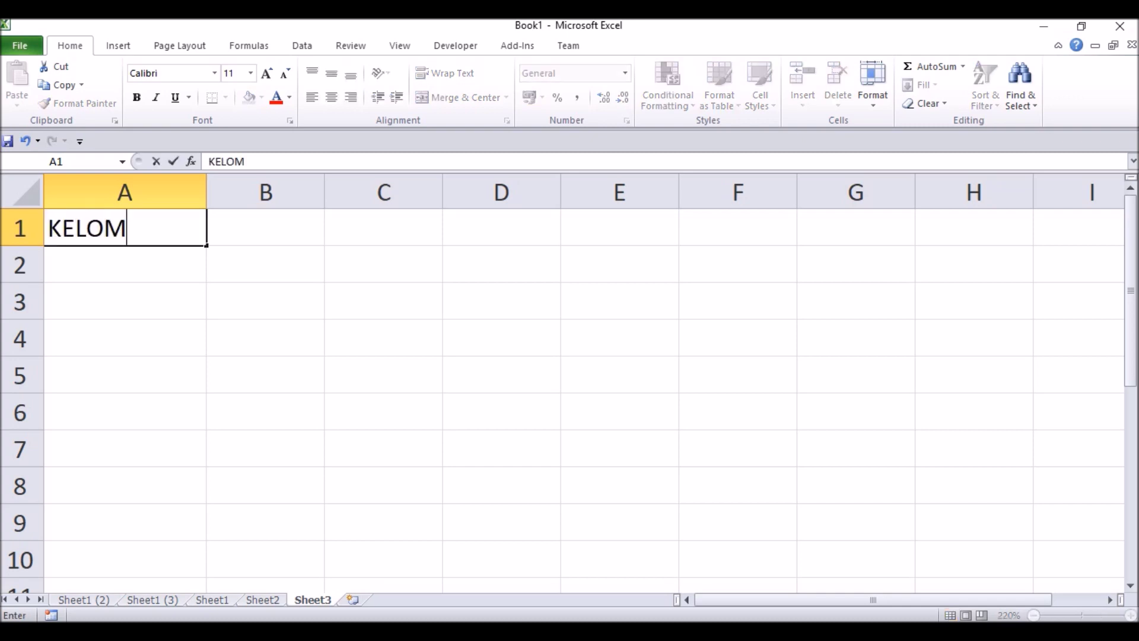
{"action": "type", "text": "POK 1"}
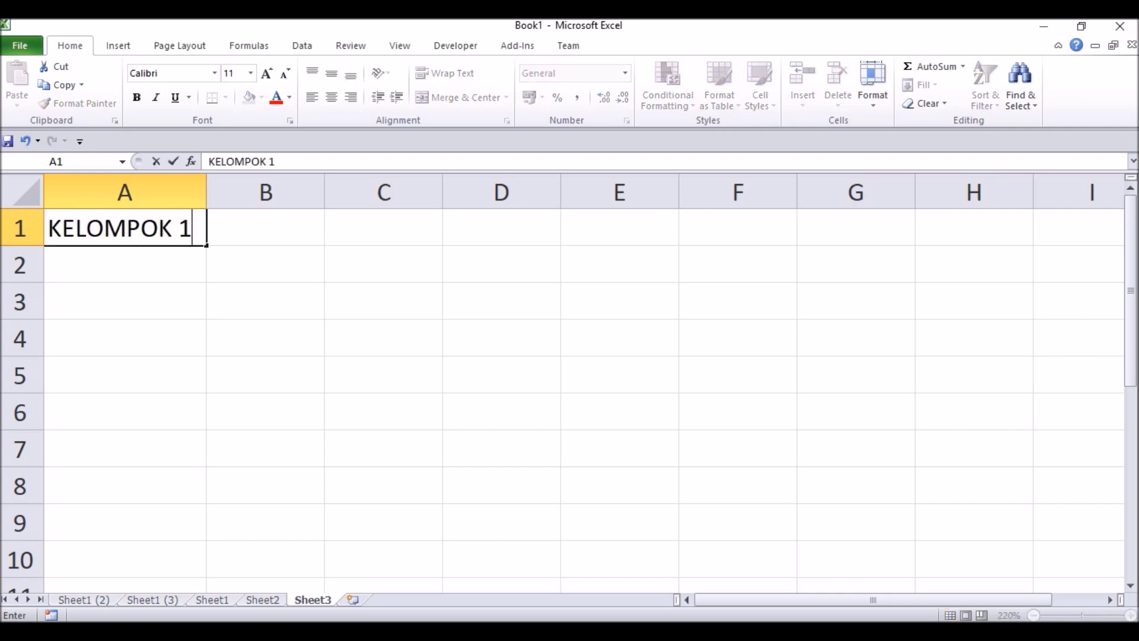
{"action": "key", "text": "Return"}
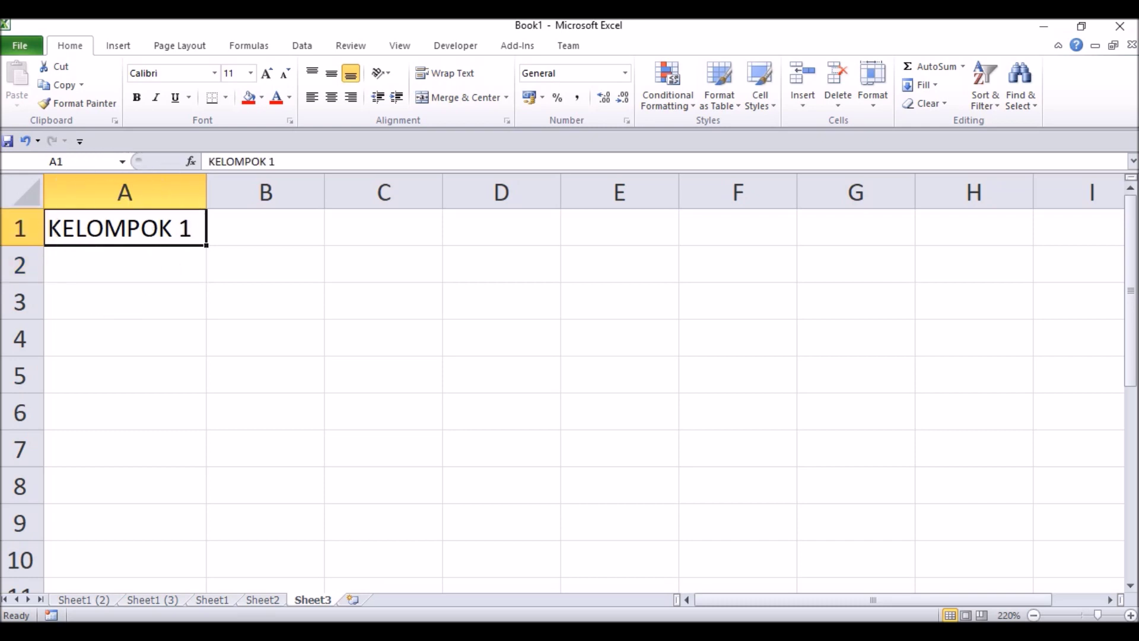
{"action": "left_click_drag", "start_coordinate": [141, 228], "coordinate": [141, 261]}
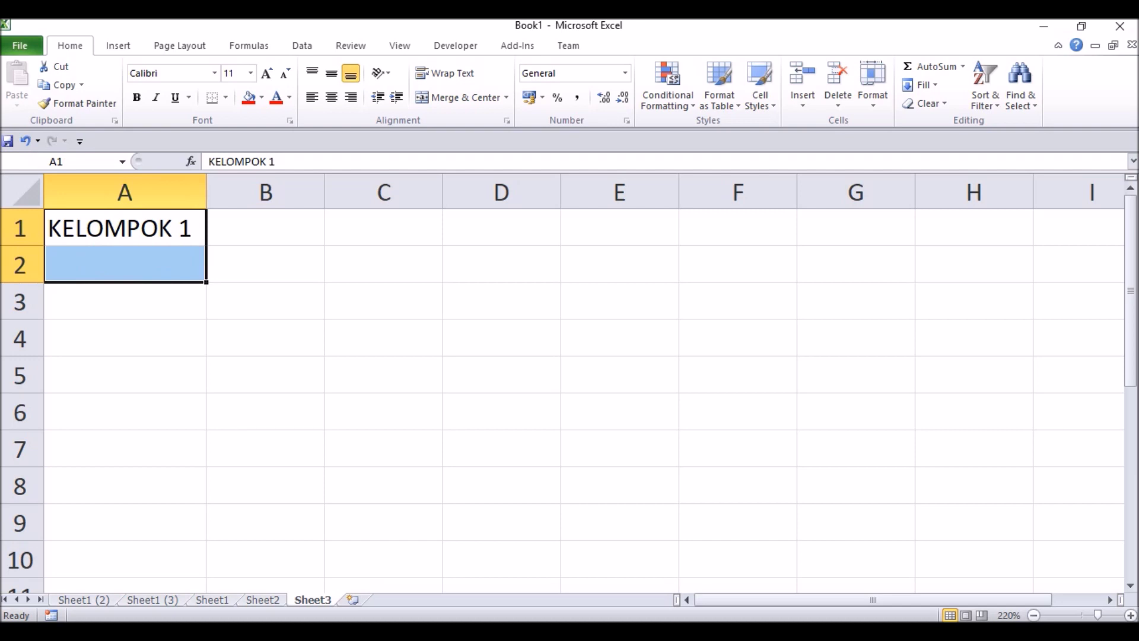
{"action": "left_click", "coordinate": [205, 280]}
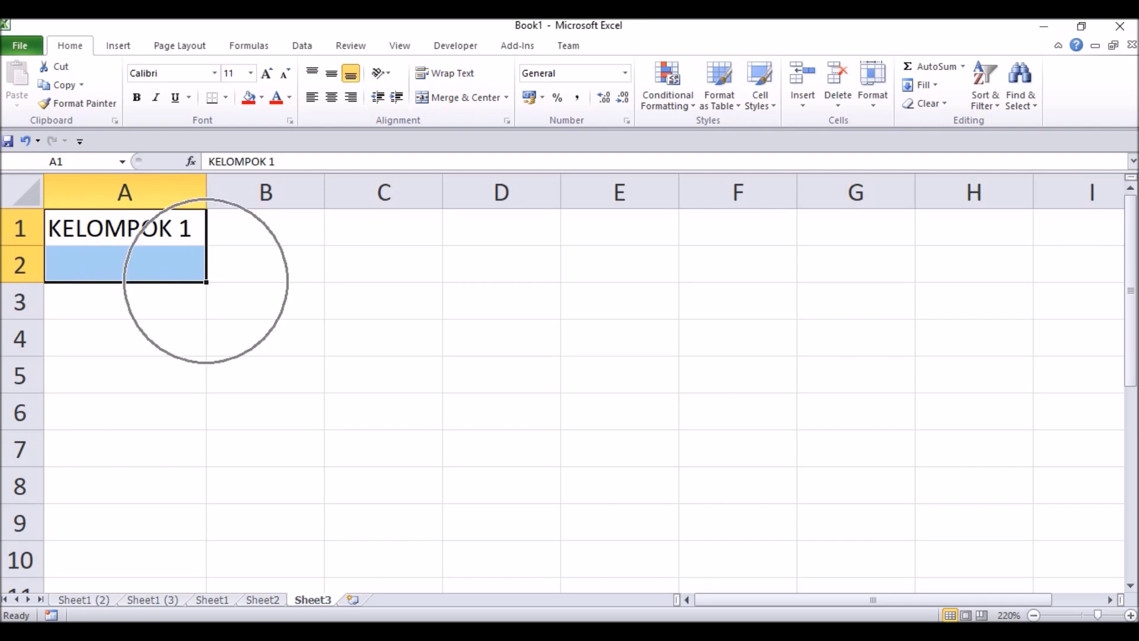
Fill A1:A2 down to row 9, giving KELOMPOK 1–5 in A1, A3, A5, A7, A9
{"action": "left_click_drag", "start_coordinate": [206, 280], "coordinate": [206, 282]}
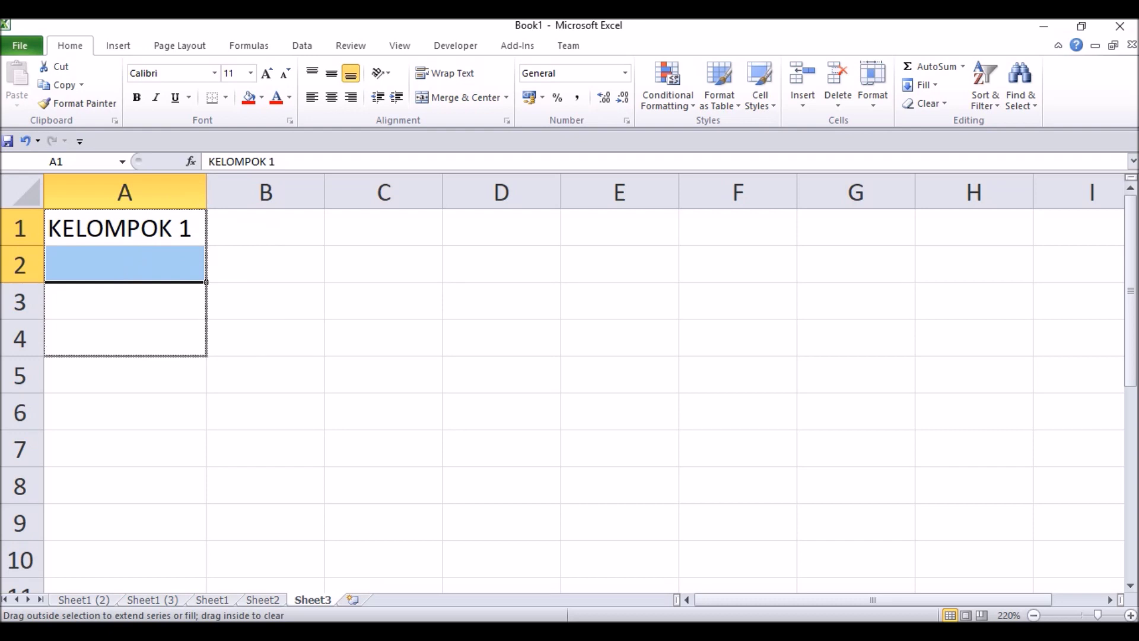
{"action": "left_click_drag", "start_coordinate": [206, 281], "coordinate": [206, 540]}
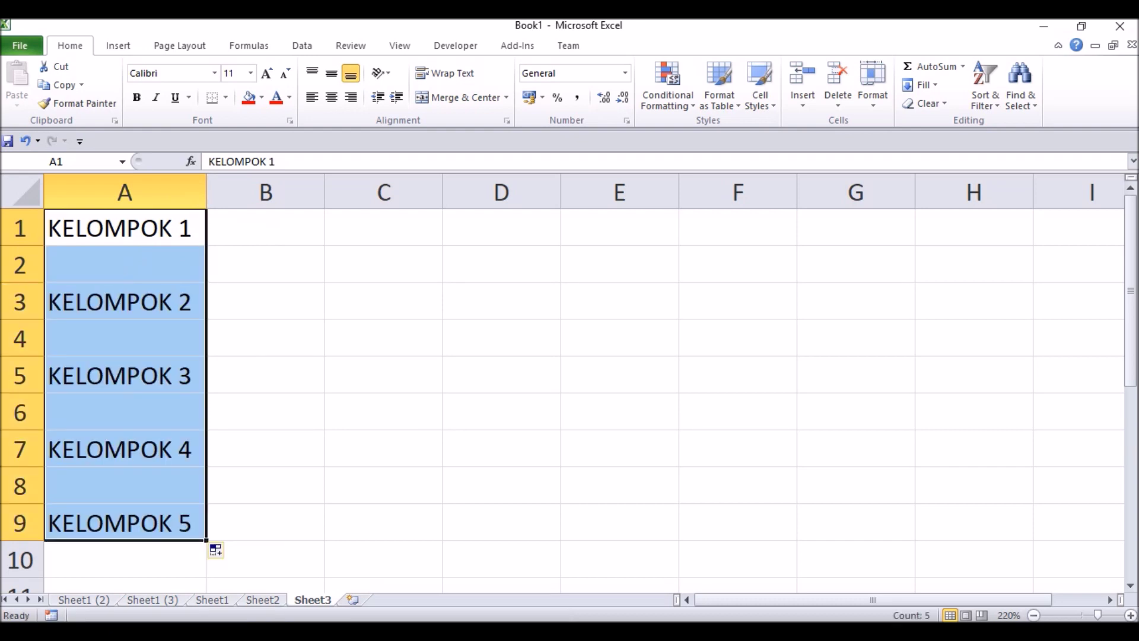
{"action": "left_click", "coordinate": [265, 338]}
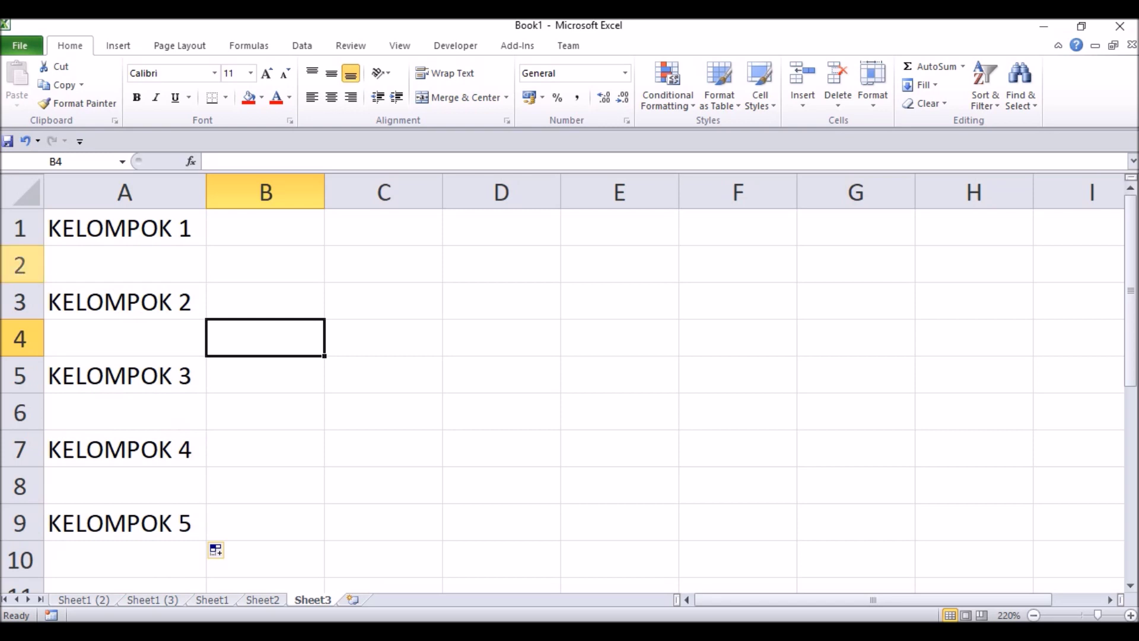
{"action": "left_click", "coordinate": [19, 264]}
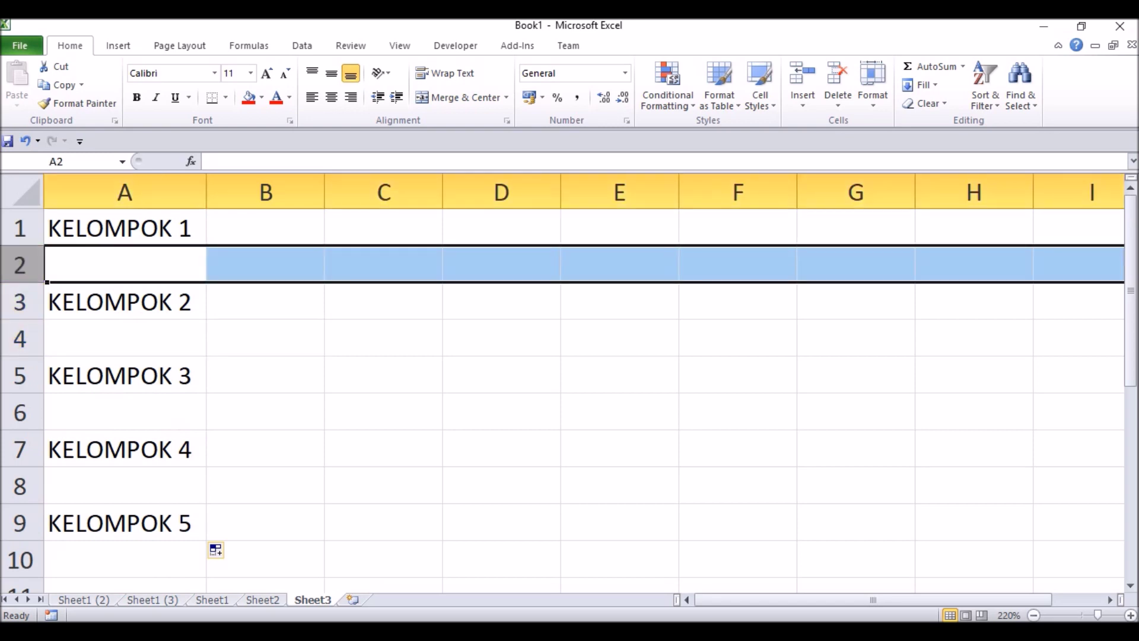
Enter GRUP 1 into cell B2 beside the blank row under KELOMPOK 1
{"action": "left_click", "coordinate": [19, 338]}
{"action": "left_click", "coordinate": [20, 411]}
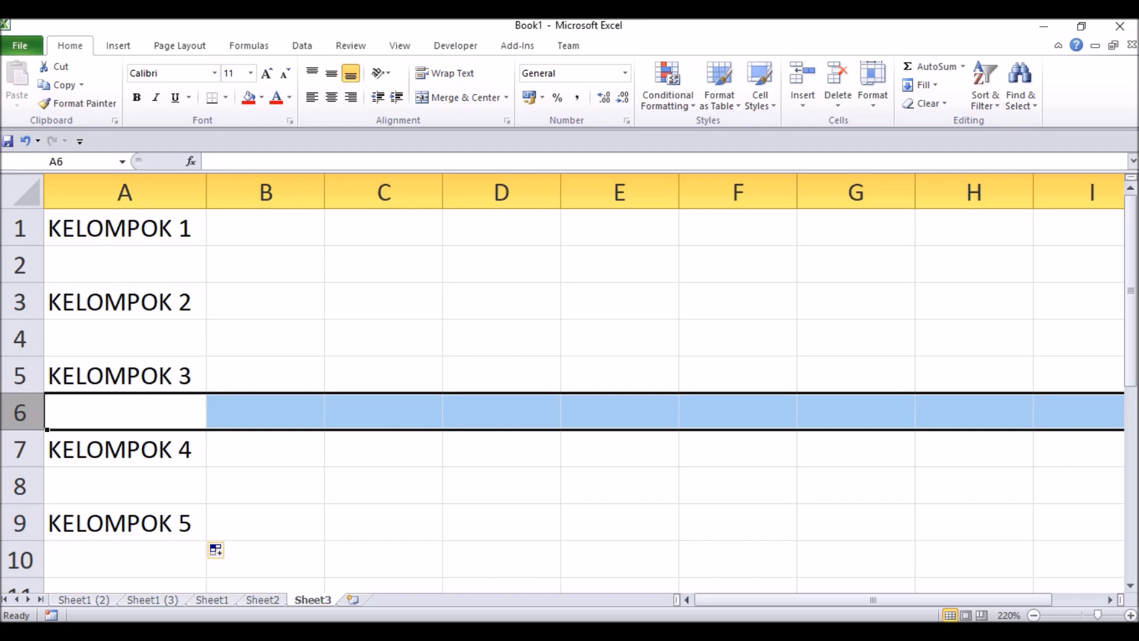
{"action": "left_click", "coordinate": [265, 263]}
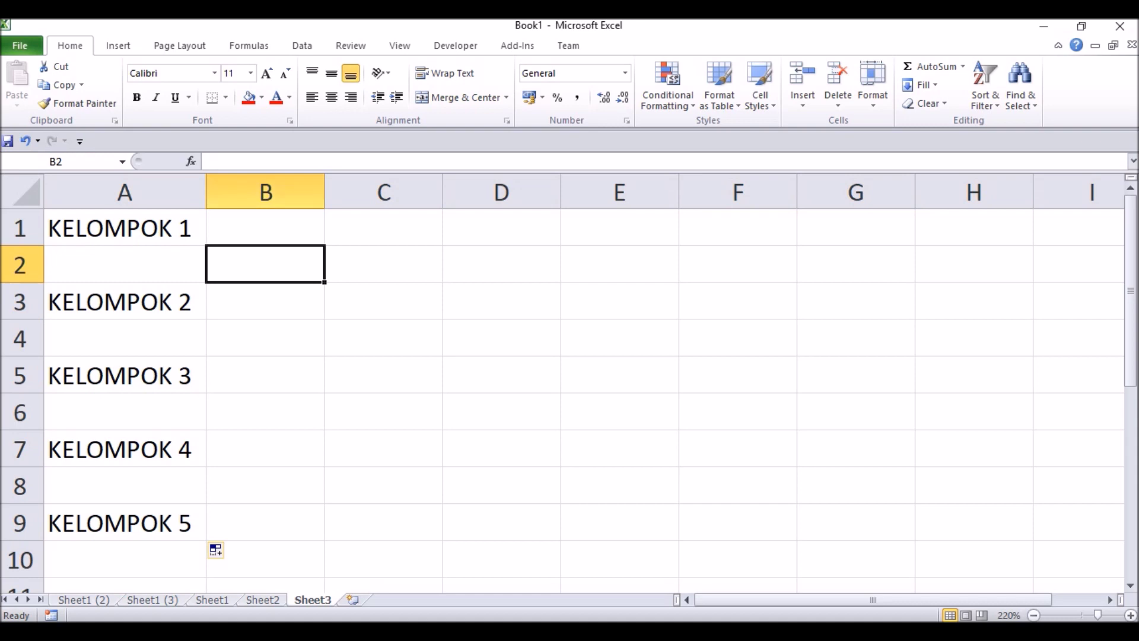
{"action": "type", "text": "G"}
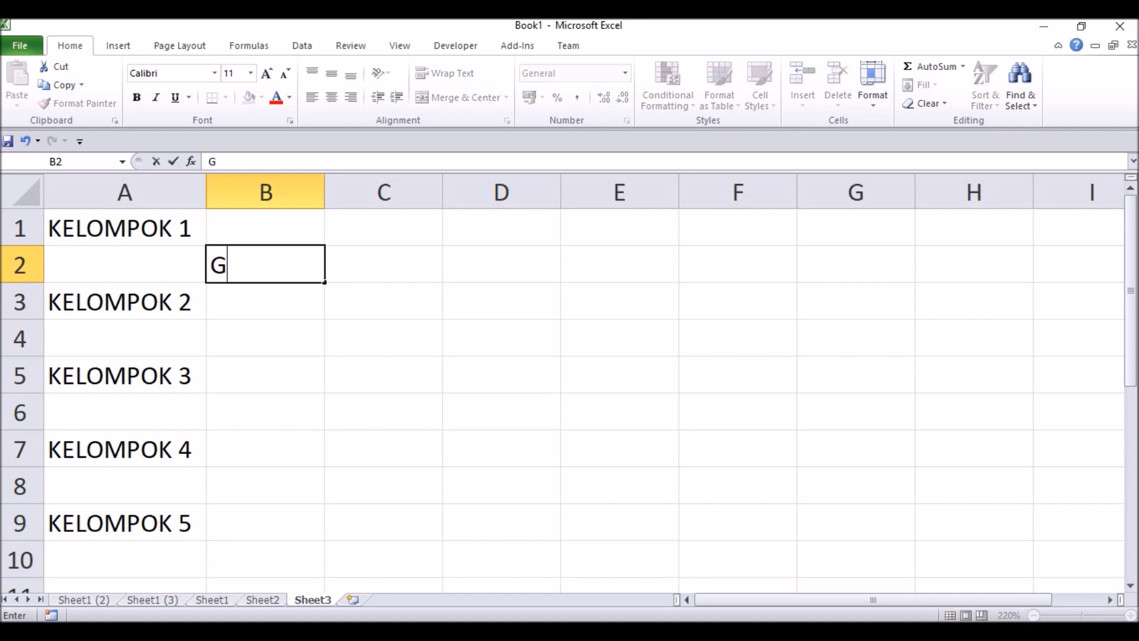
{"action": "type", "text": "RUP 1"}
{"action": "key", "text": "Return"}
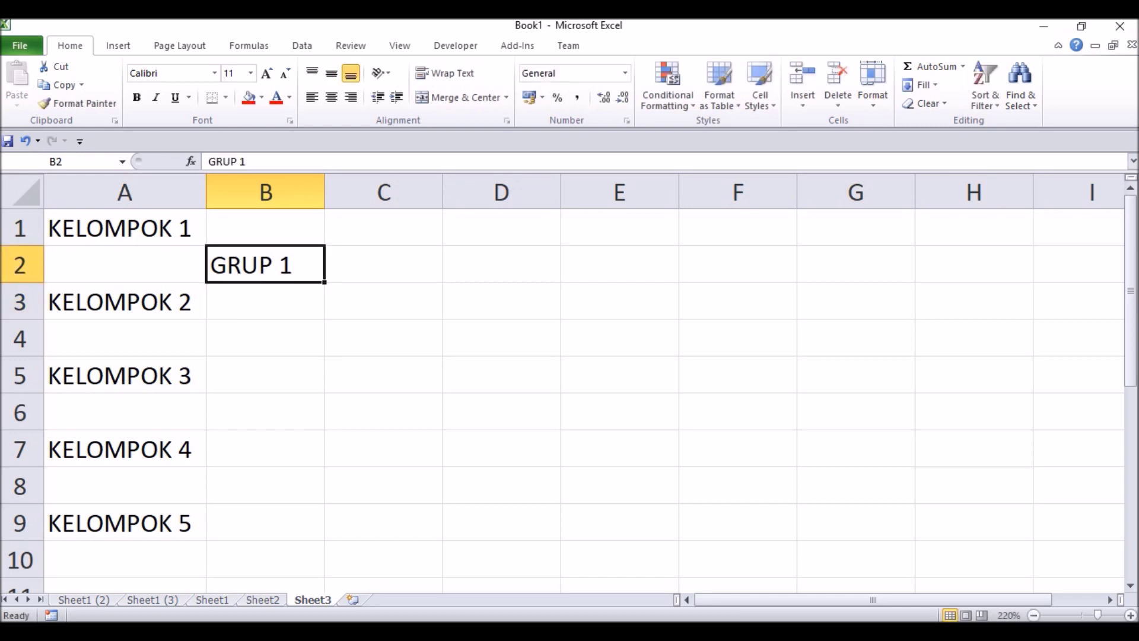
Fill B2:B3 down to row 10, producing GRUP 2 through GRUP 5 on even rows
{"action": "left_click_drag", "start_coordinate": [266, 264], "coordinate": [266, 301]}
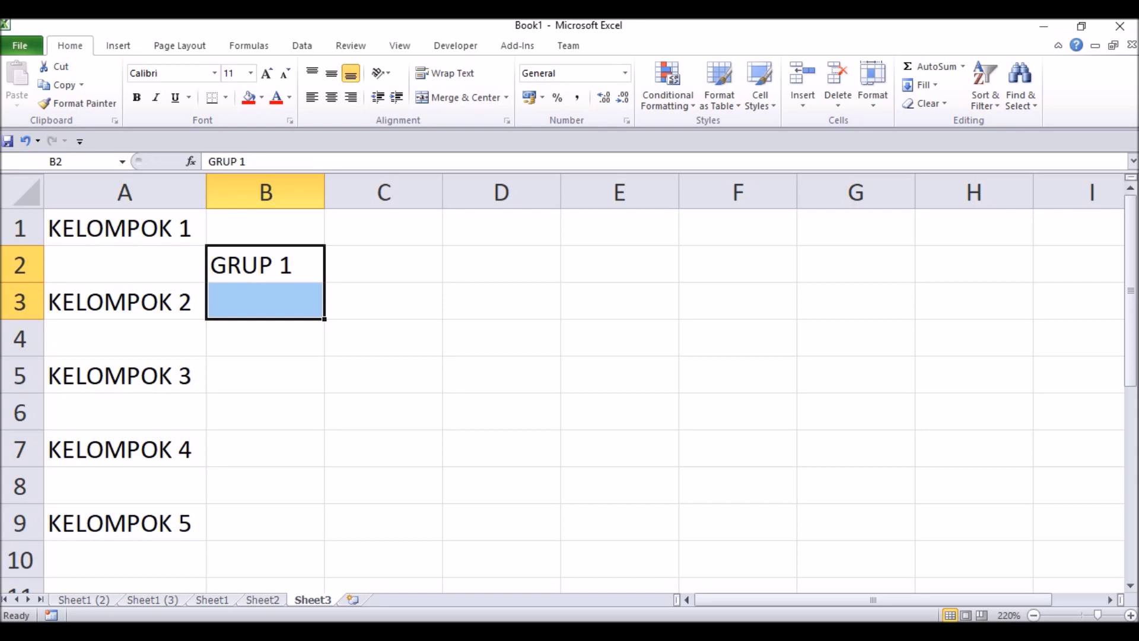
{"action": "left_click_drag", "start_coordinate": [125, 227], "coordinate": [125, 522]}
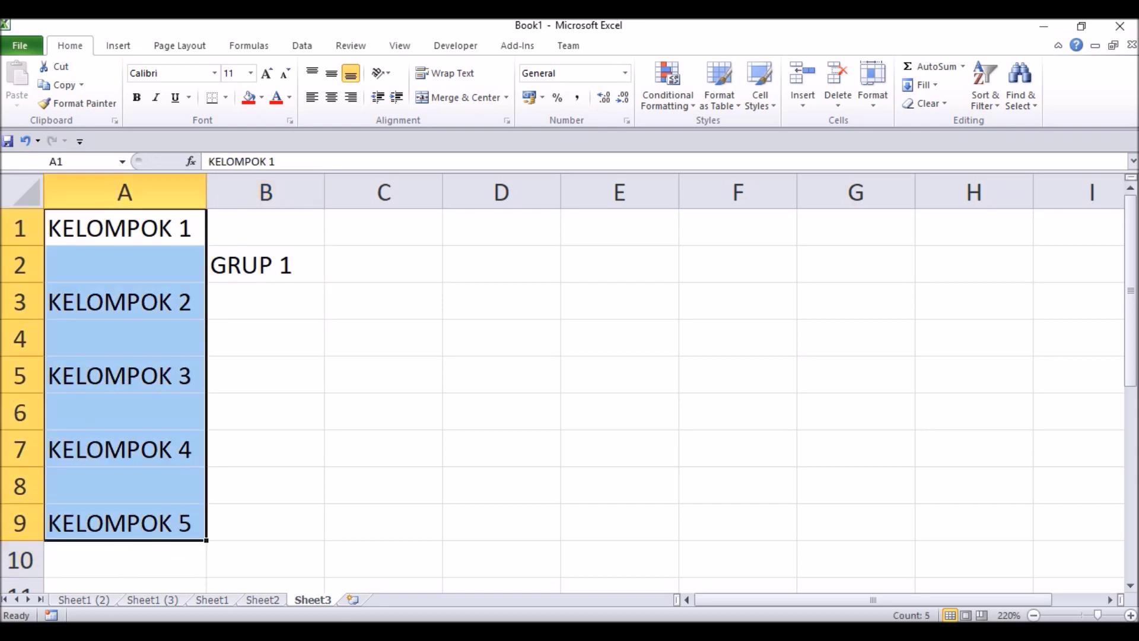
{"action": "left_click", "coordinate": [266, 264]}
{"action": "left_click_drag", "start_coordinate": [265, 264], "coordinate": [265, 302]}
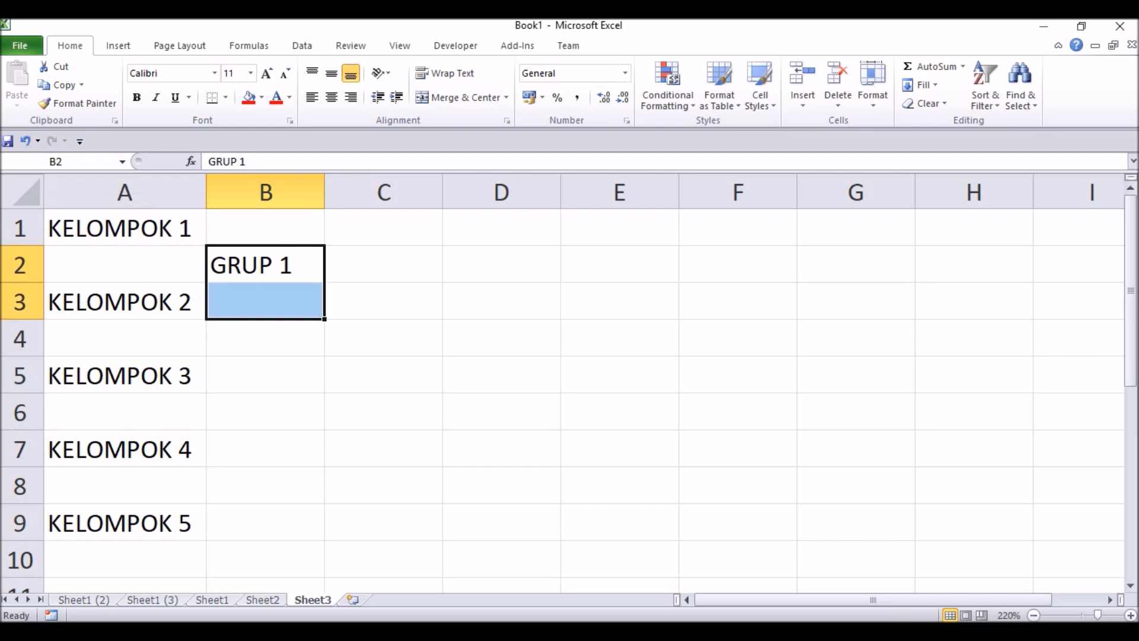
{"action": "left_click_drag", "start_coordinate": [325, 320], "coordinate": [325, 576]}
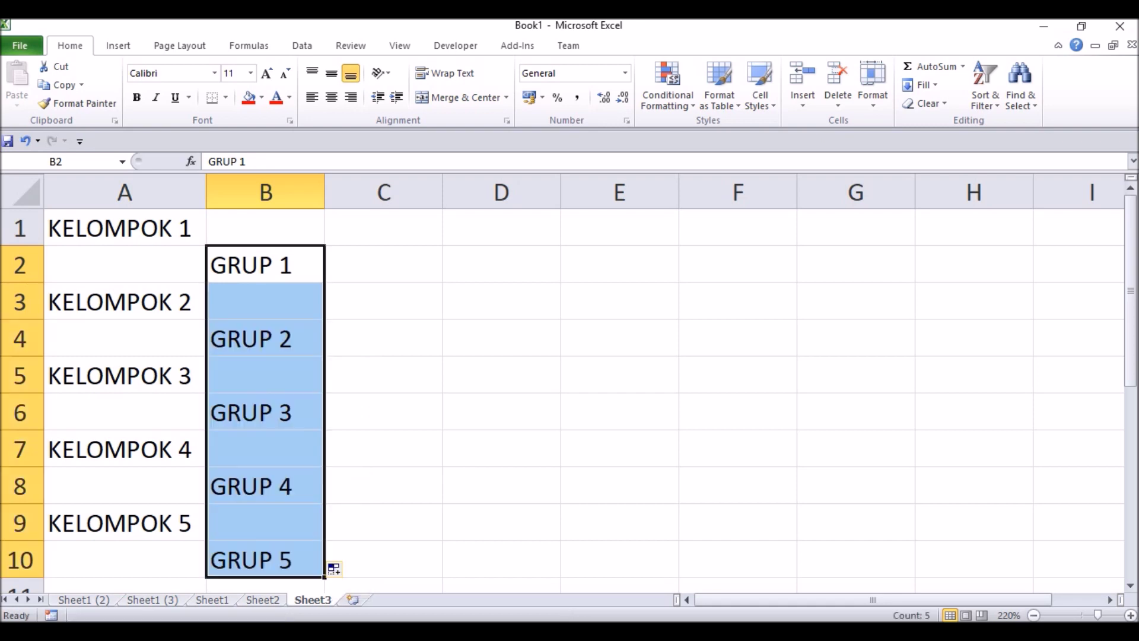
{"action": "left_click", "coordinate": [501, 411]}
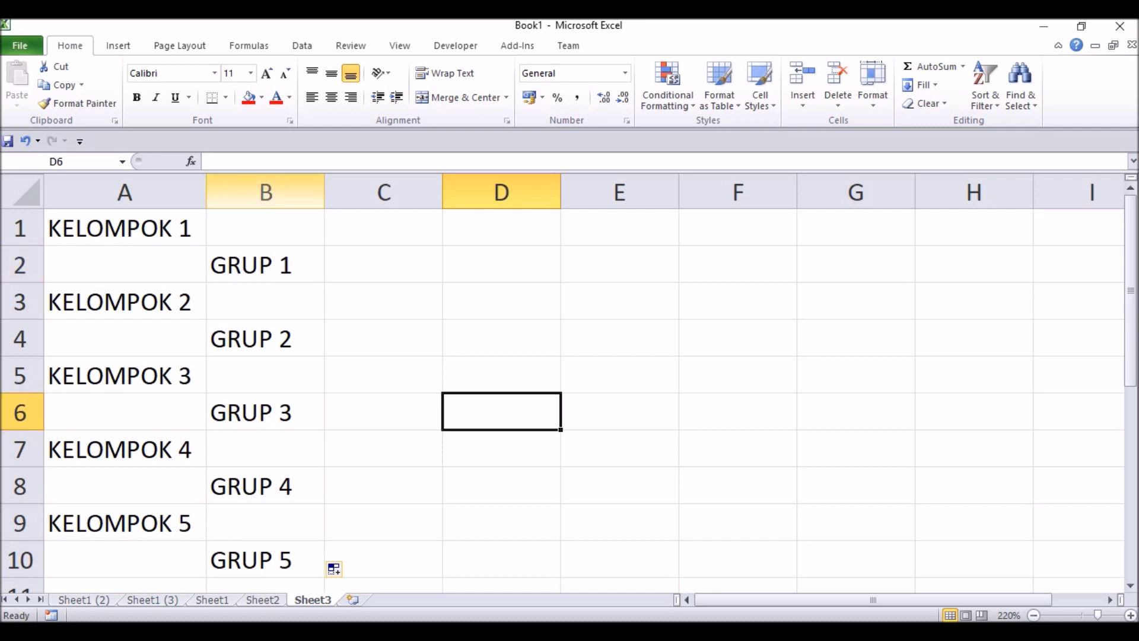
{"action": "left_click", "coordinate": [265, 192]}
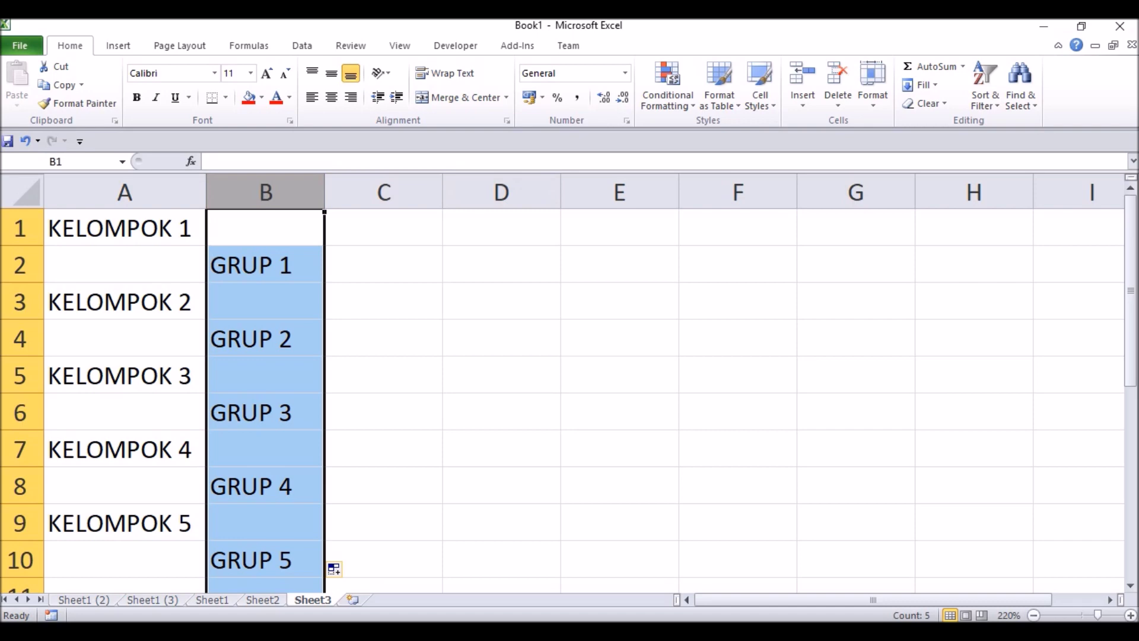
{"action": "left_click", "coordinate": [125, 192]}
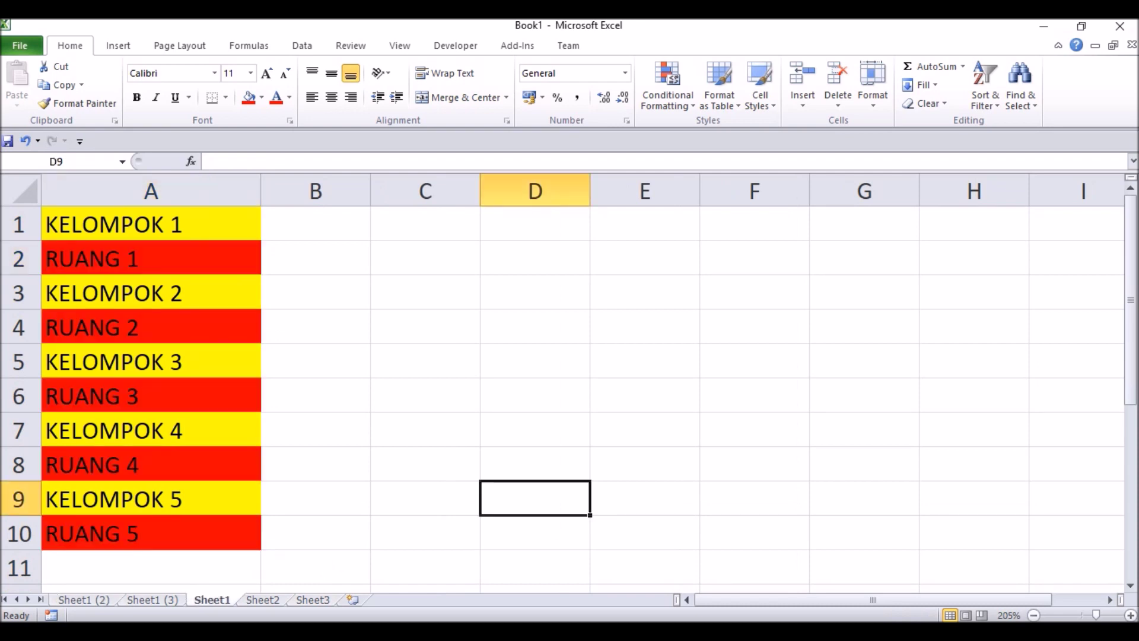
{"action": "left_click_drag", "start_coordinate": [151, 224], "coordinate": [151, 533]}
{"action": "left_click", "coordinate": [535, 463]}
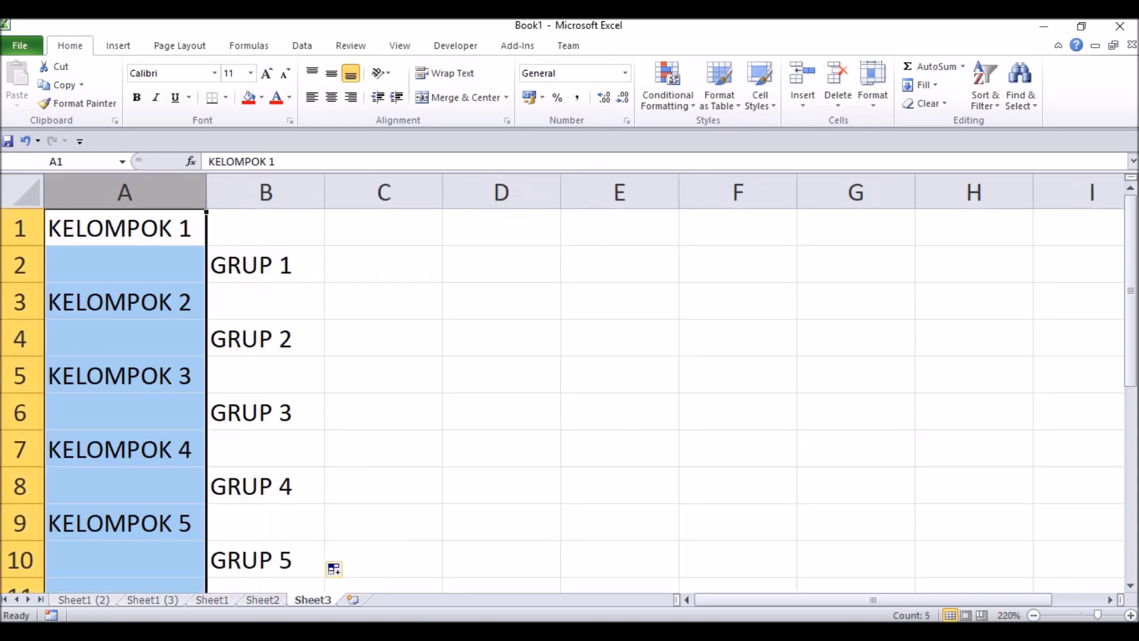
Select B2:B10 with GRUP 1–5 and copy it, via Ctrl+C and the context-menu Copy
{"action": "left_click", "coordinate": [265, 264]}
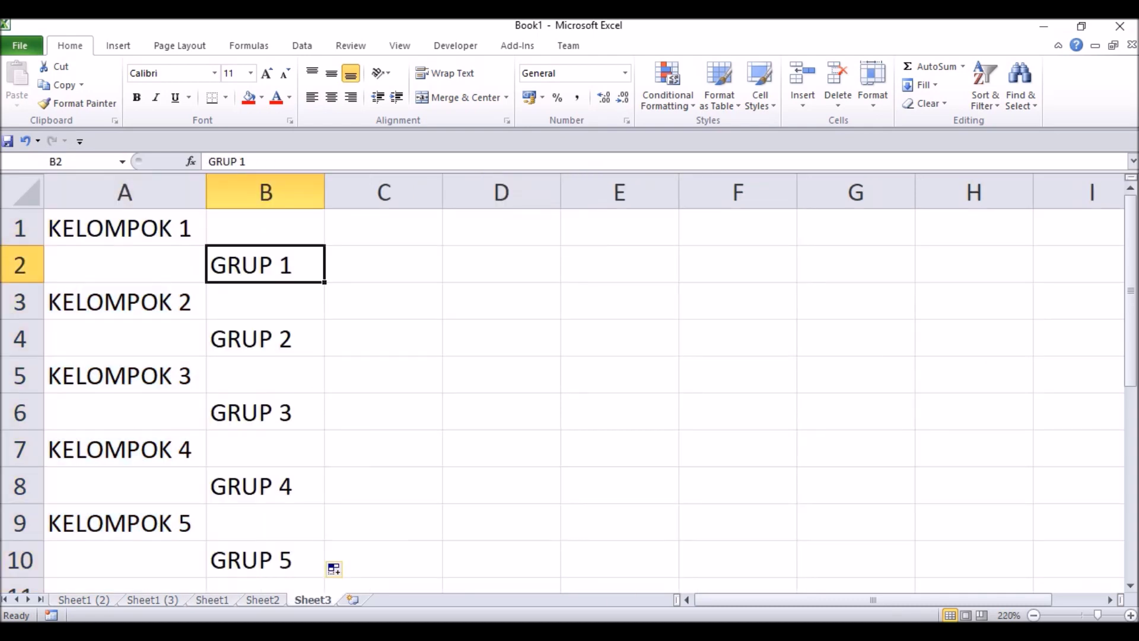
{"action": "left_click_drag", "start_coordinate": [265, 264], "coordinate": [265, 558]}
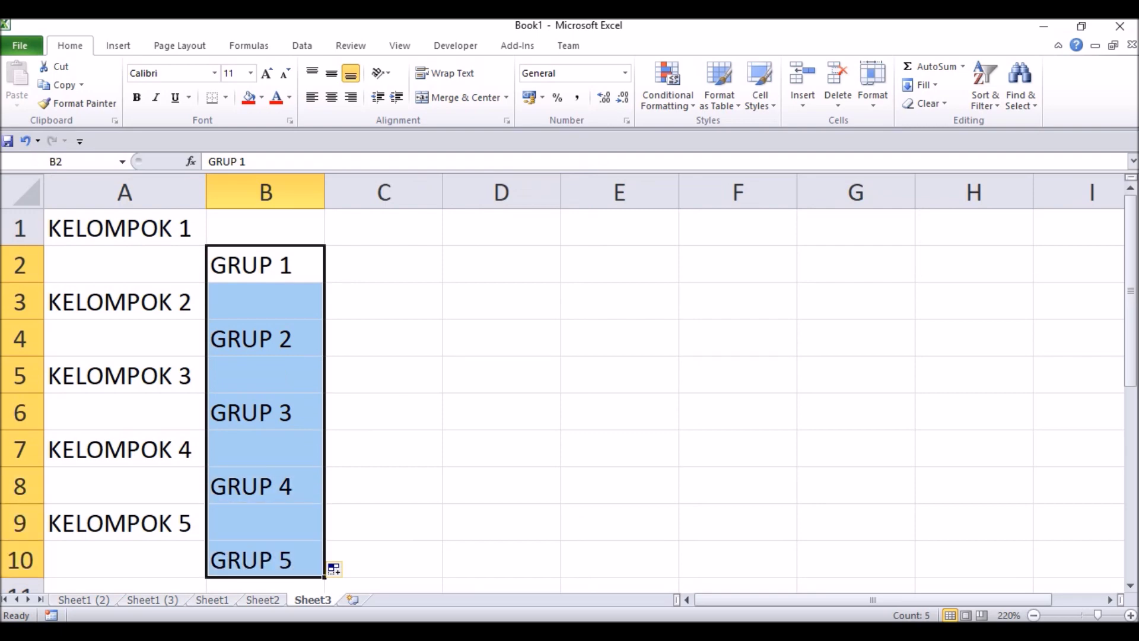
{"action": "key", "text": "ctrl+c"}
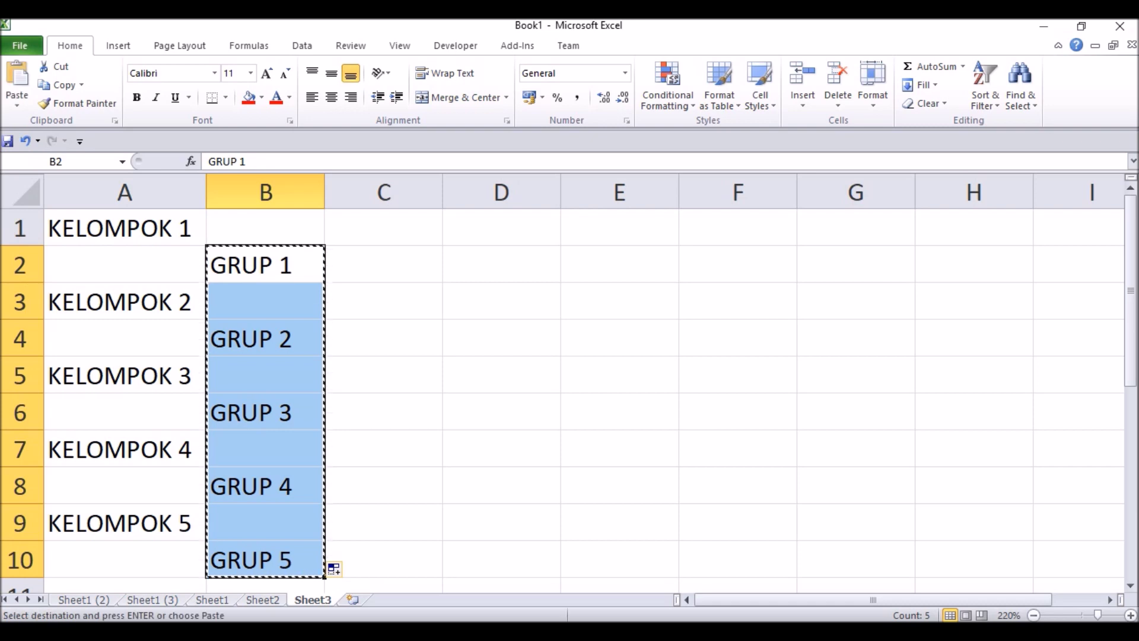
{"action": "left_click", "coordinate": [383, 264]}
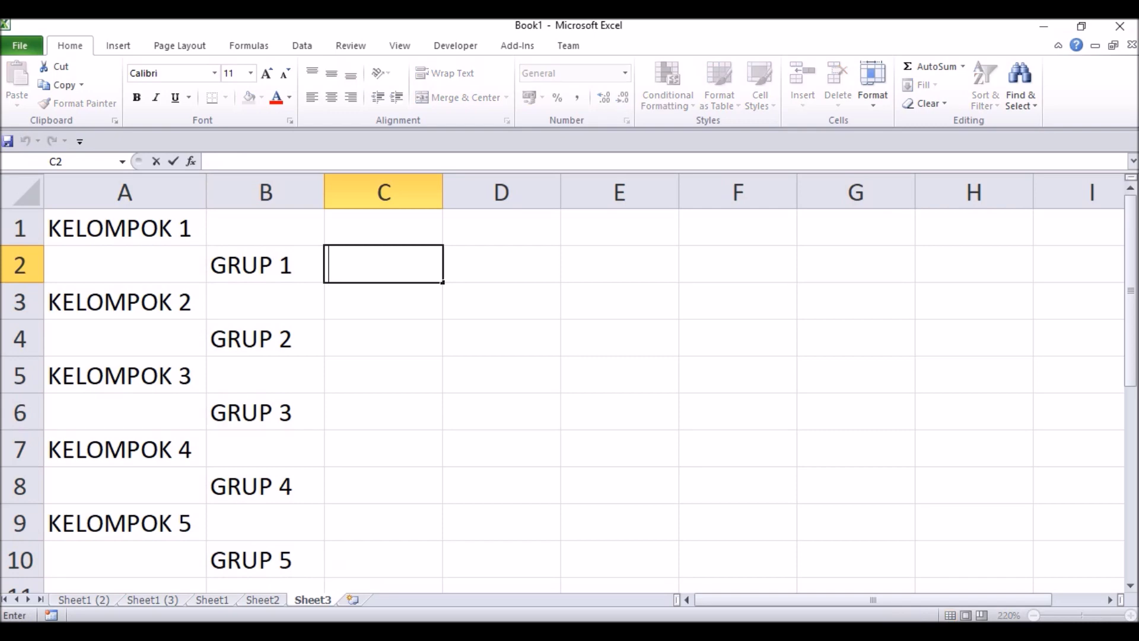
{"action": "left_click_drag", "start_coordinate": [265, 264], "coordinate": [265, 559]}
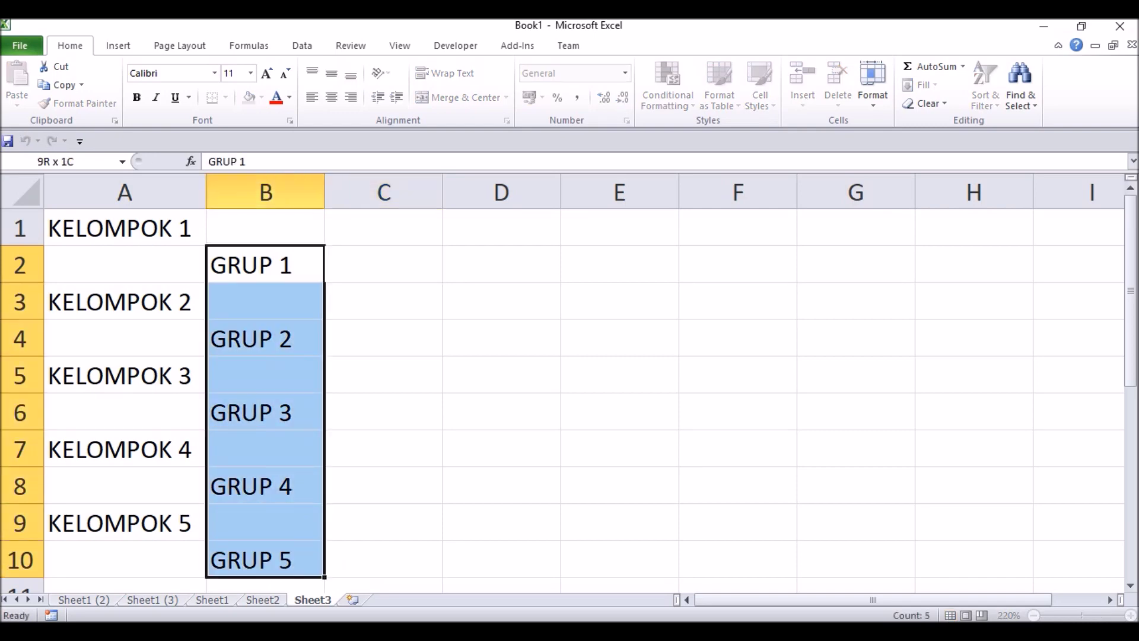
{"action": "right_click", "coordinate": [275, 279]}
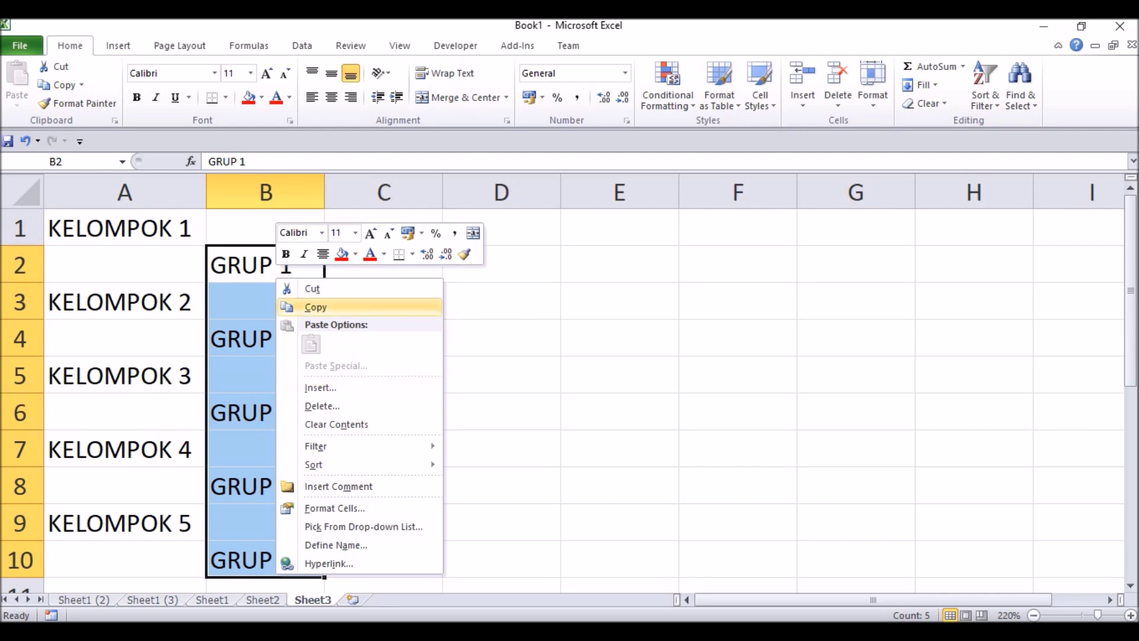
{"action": "left_click", "coordinate": [322, 307]}
{"action": "left_click", "coordinate": [318, 307]}
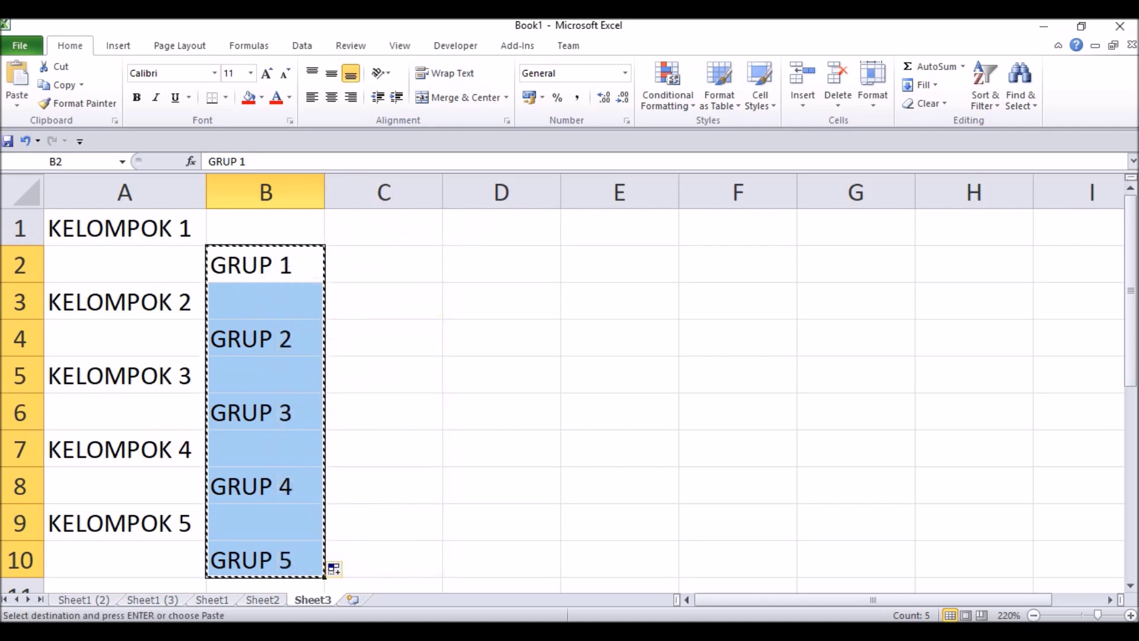
Select A2:A10 as the paste target and open Paste Special from its context menu
{"action": "left_click_drag", "start_coordinate": [125, 264], "coordinate": [125, 560]}
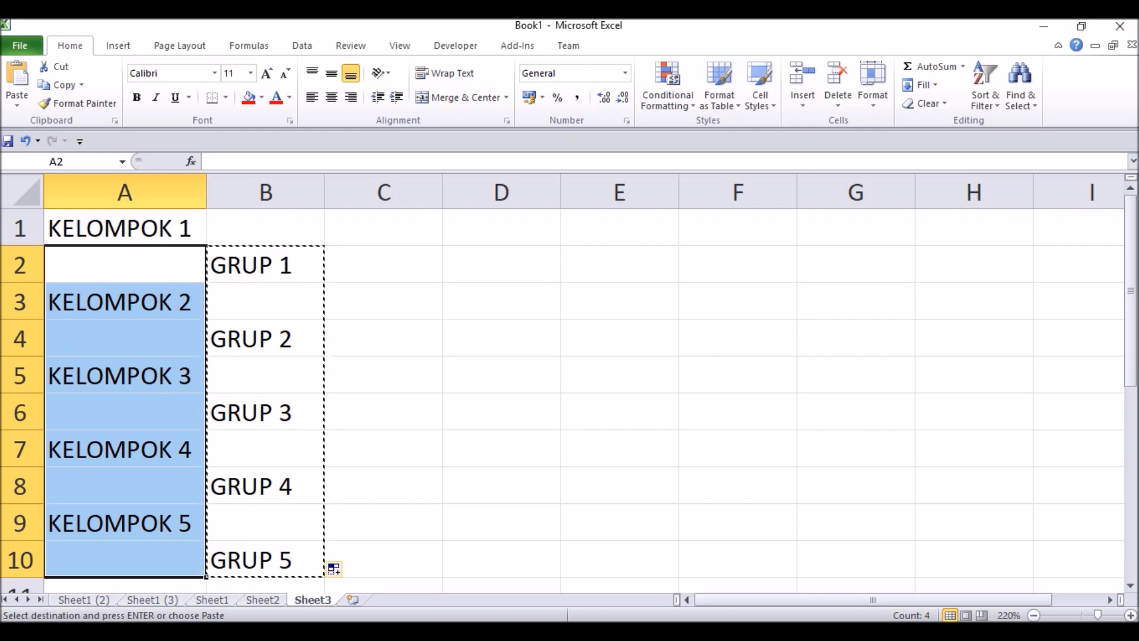
{"action": "right_click", "coordinate": [129, 304]}
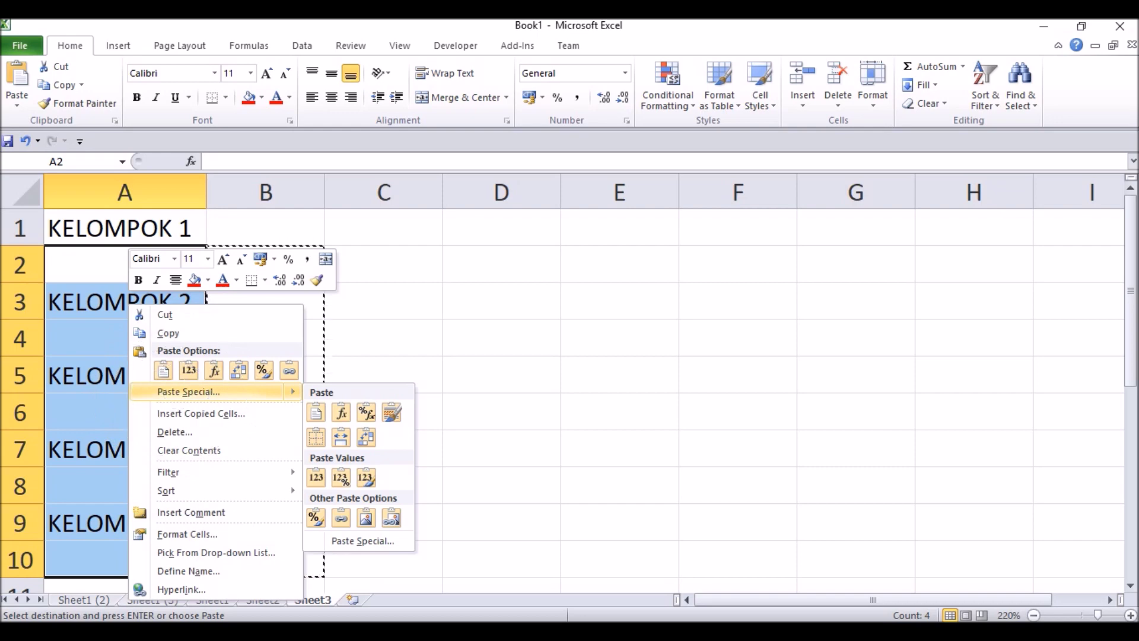
{"action": "left_click", "coordinate": [189, 392]}
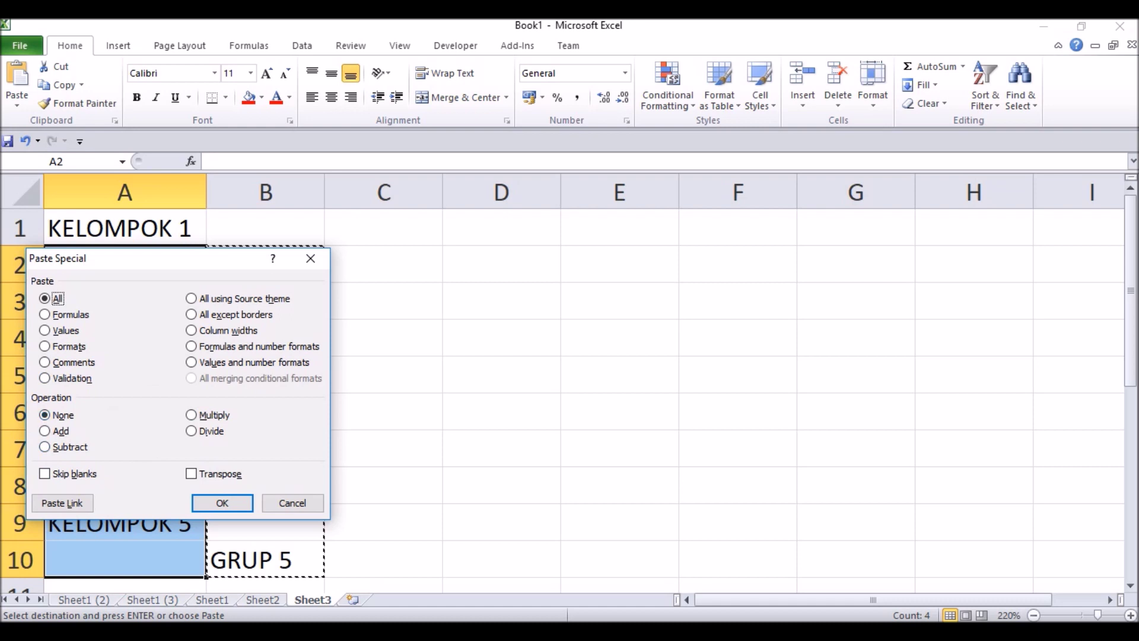
Enable Skip blanks and confirm, placing GRUP 1–5 into A2, A4, A6, A8, A10
{"action": "key", "text": "alt+b"}
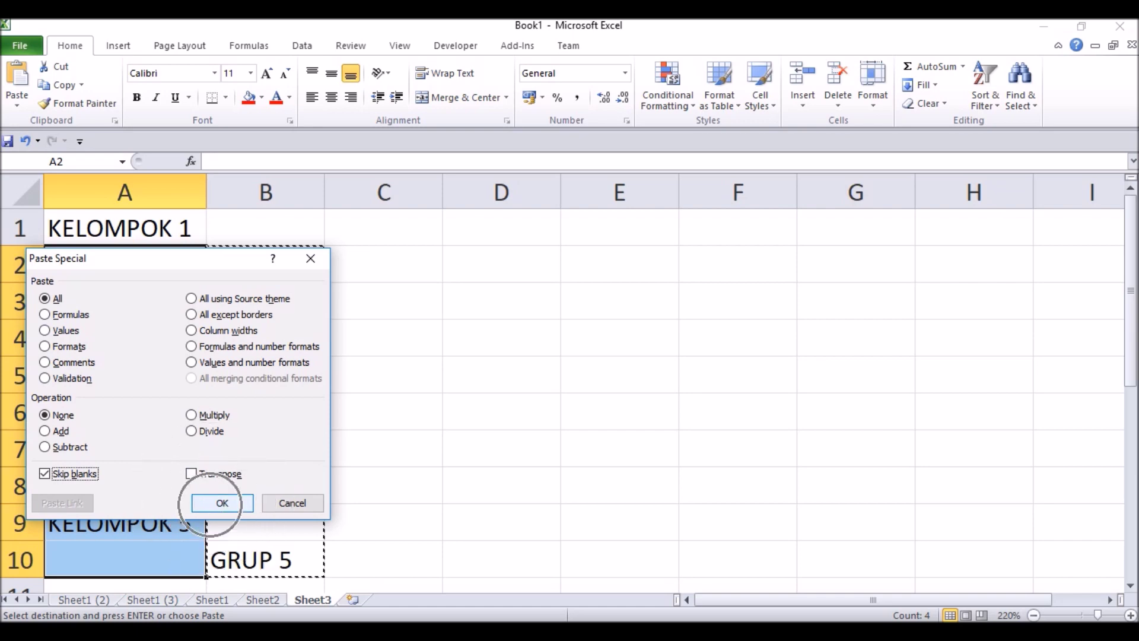
{"action": "left_click", "coordinate": [222, 503]}
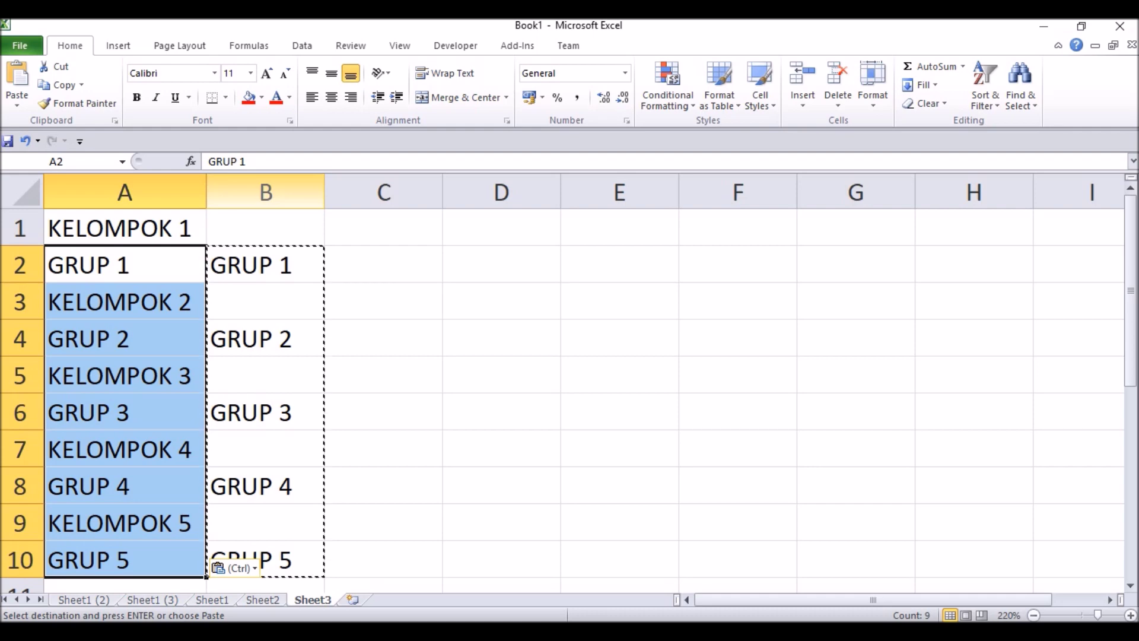
Delete the leftover GRUP column B on Sheet3, leaving only the merged list in column A
{"action": "right_click", "coordinate": [265, 192]}
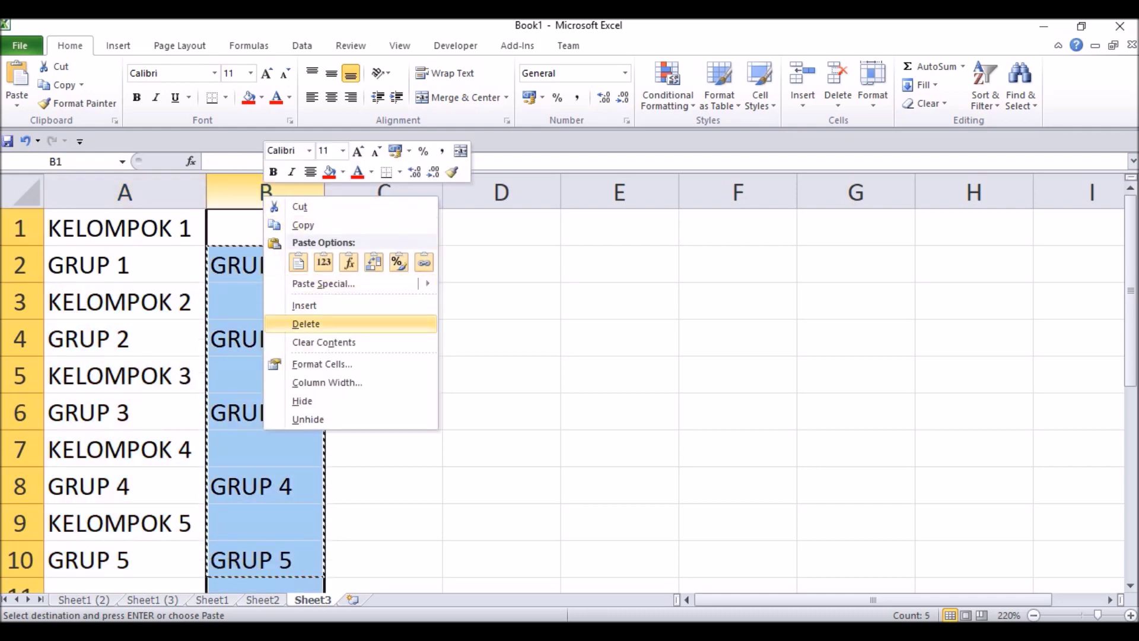
{"action": "left_click", "coordinate": [306, 324]}
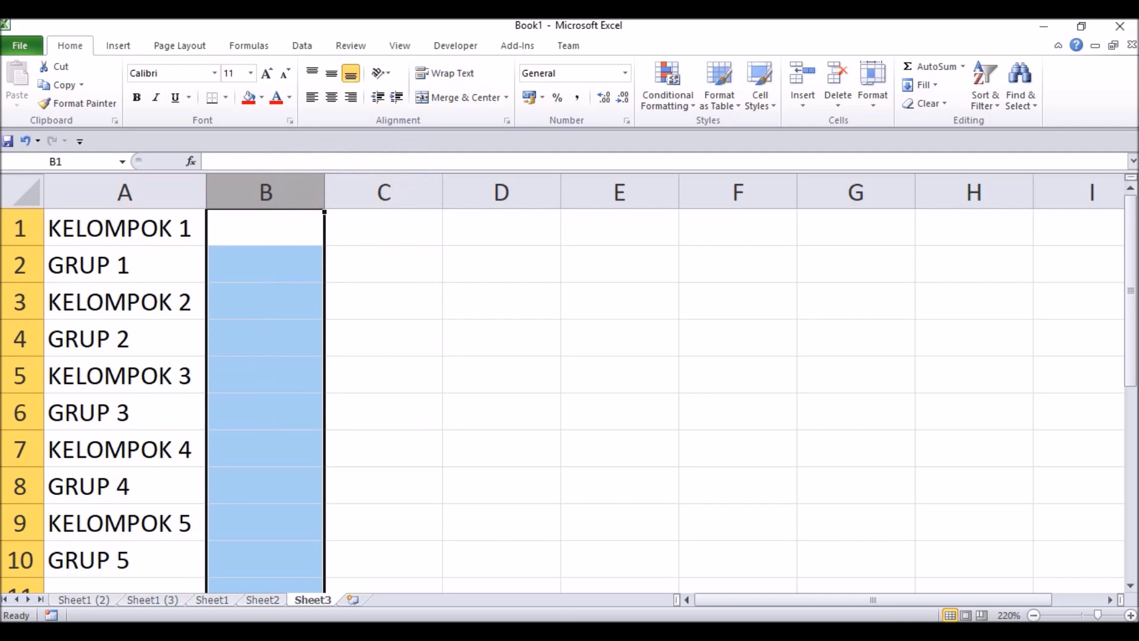
{"action": "left_click", "coordinate": [265, 301]}
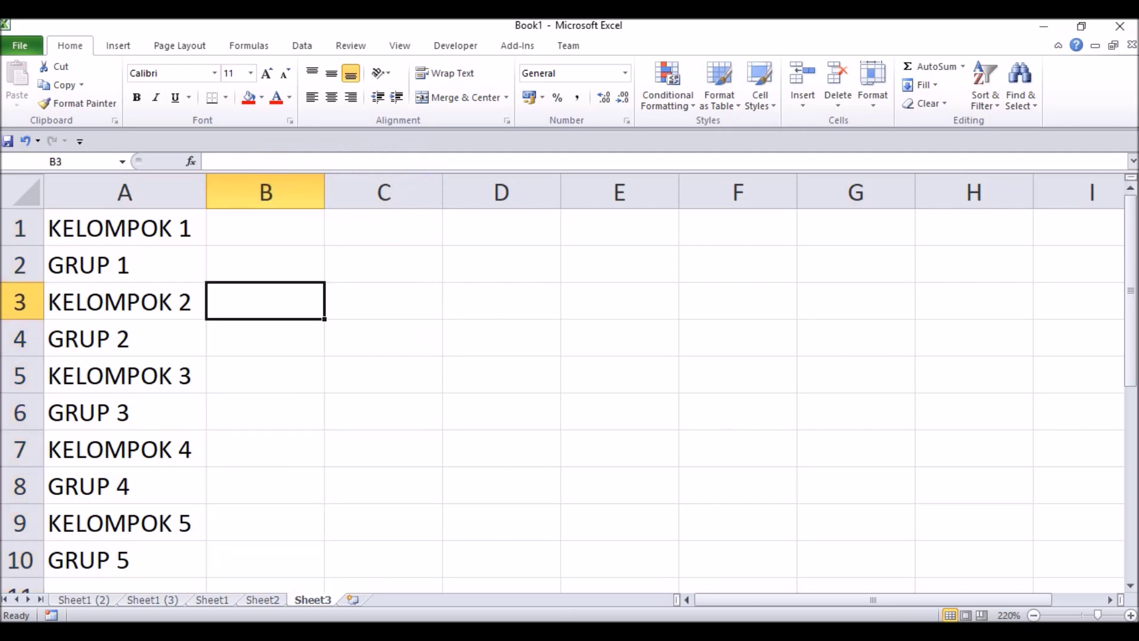
Left-align the alternating KELOMPOK and GRUP 1–5 entries in A1:A10
{"action": "left_click_drag", "start_coordinate": [125, 228], "coordinate": [124, 560]}
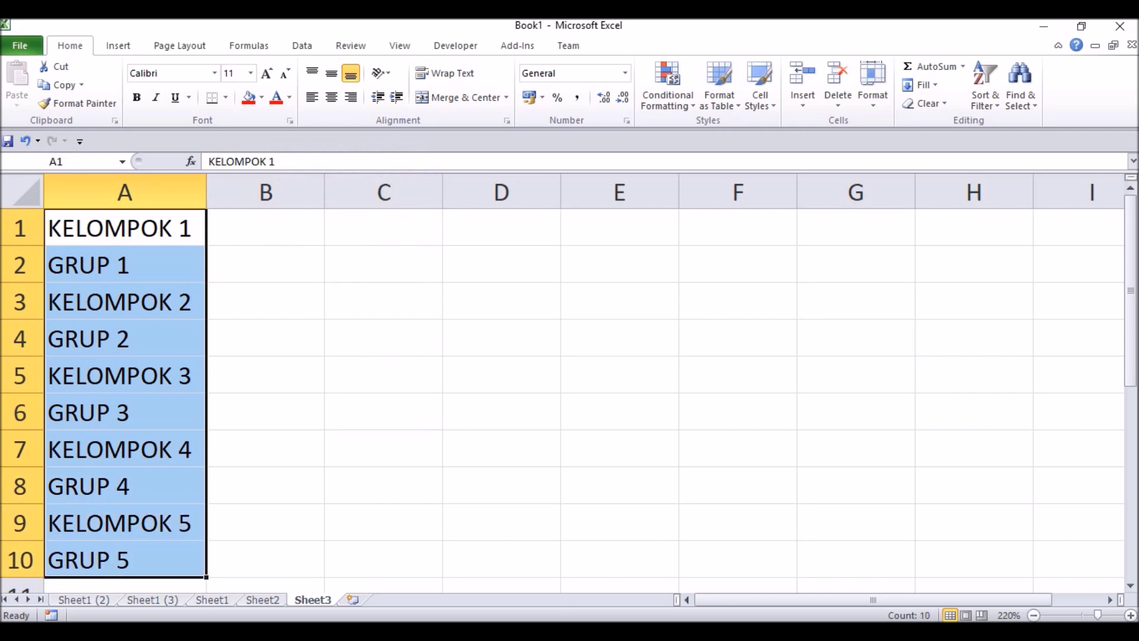
{"action": "left_click", "coordinate": [312, 97]}
{"action": "left_click", "coordinate": [265, 263]}
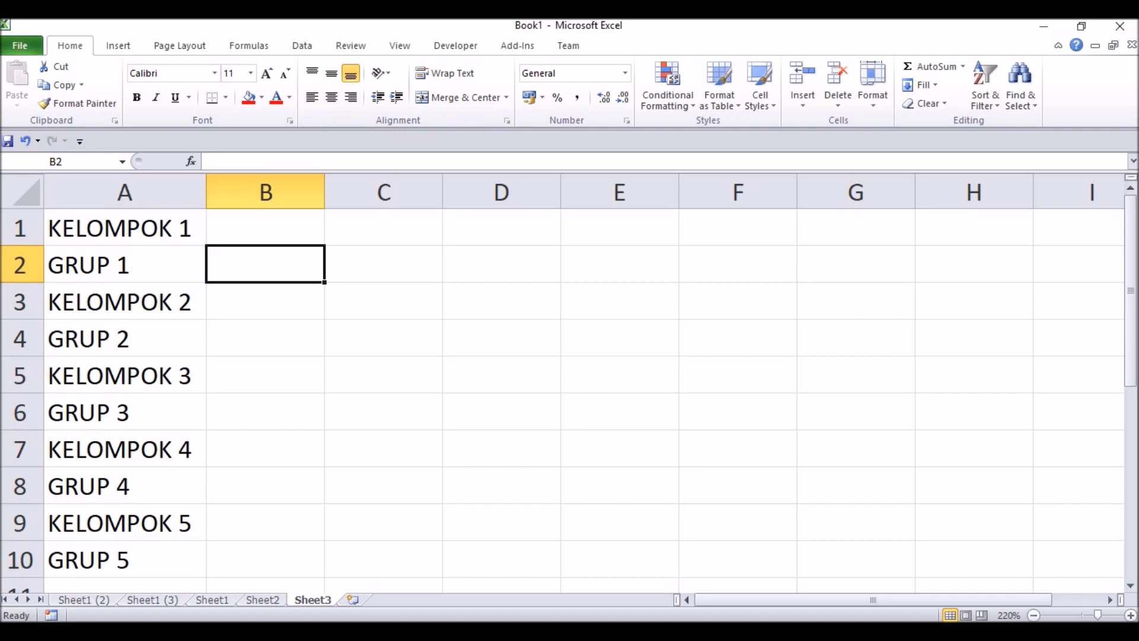
{"action": "left_click_drag", "start_coordinate": [125, 228], "coordinate": [124, 585]}
{"action": "left_click", "coordinate": [312, 98]}
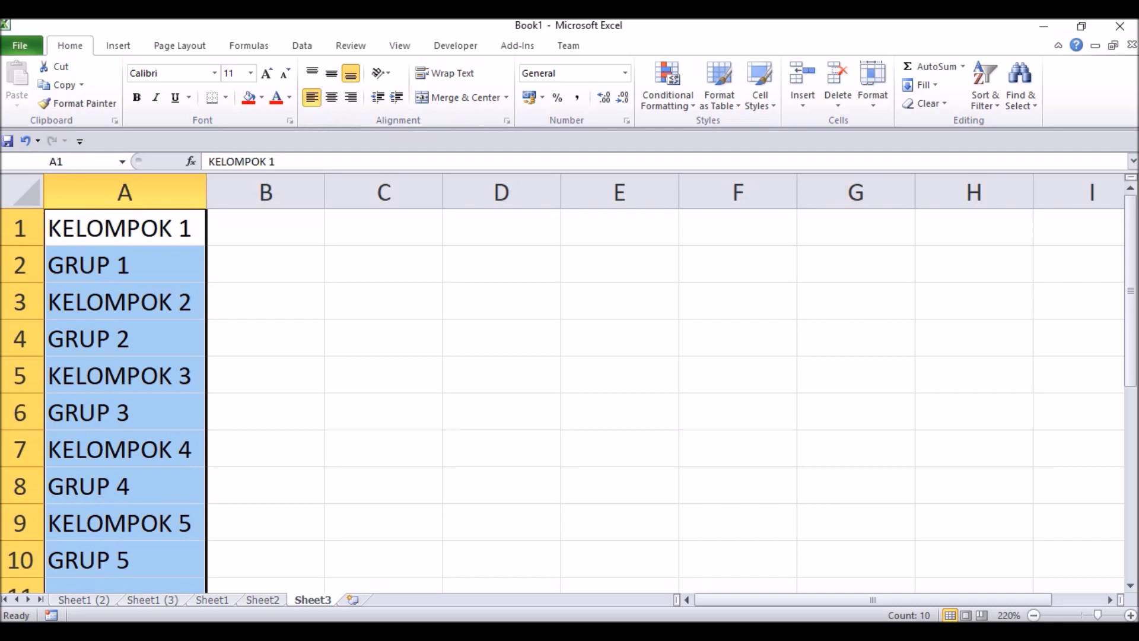